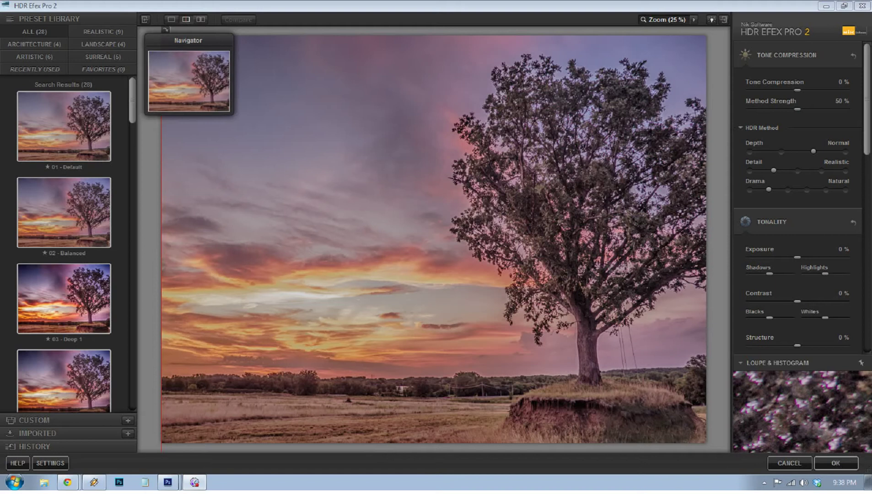
Read the viewer's YouTube comment asking about fixing halos, then return to the photo editor
left_click(67, 482)
left_click_drag(545, 8, 537, 3)
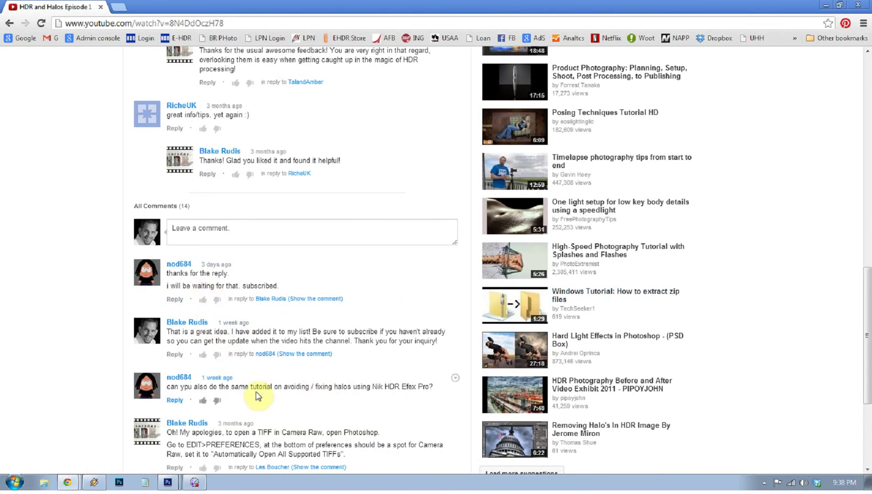
left_click_drag(282, 386, 439, 387)
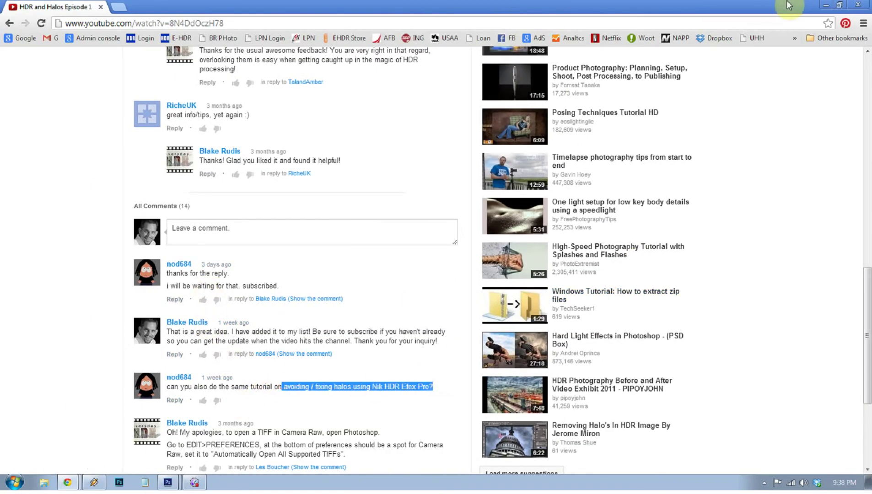
left_click(828, 6)
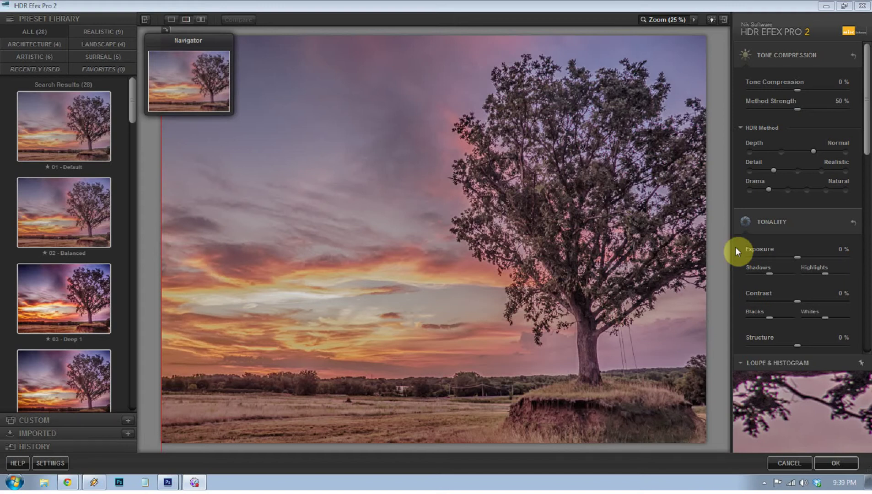
Set HDR Method Detail to Accentuated, briefly trying Realistic before returning
left_click(798, 173)
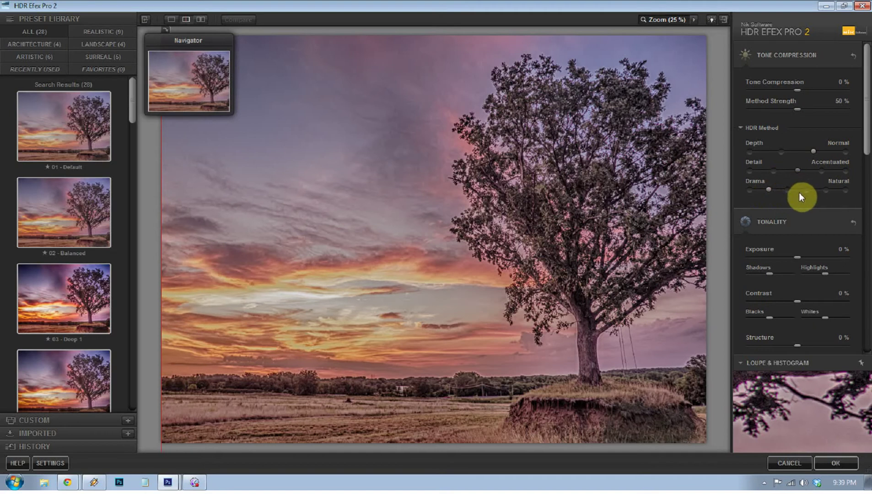
left_click_drag(796, 173, 777, 170)
left_click(796, 170)
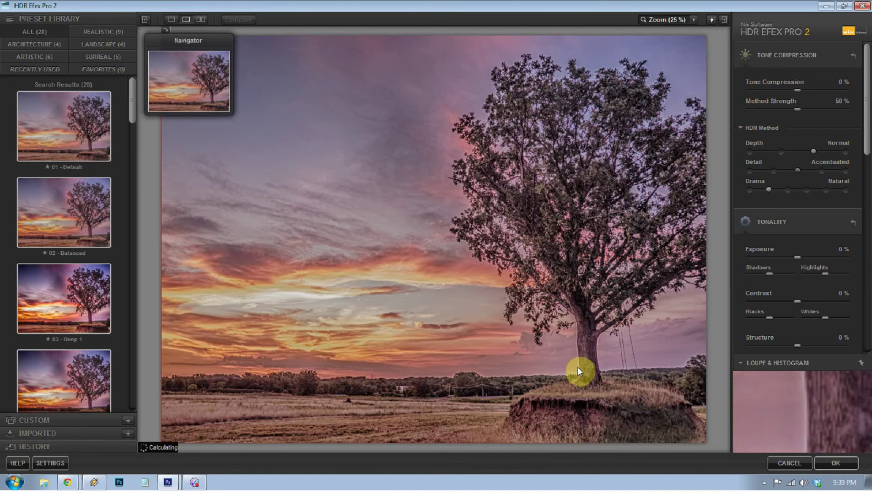
Zoom the preview to 200% on the trunk and step Detail up to Grungy
left_click(693, 23)
left_click(708, 46)
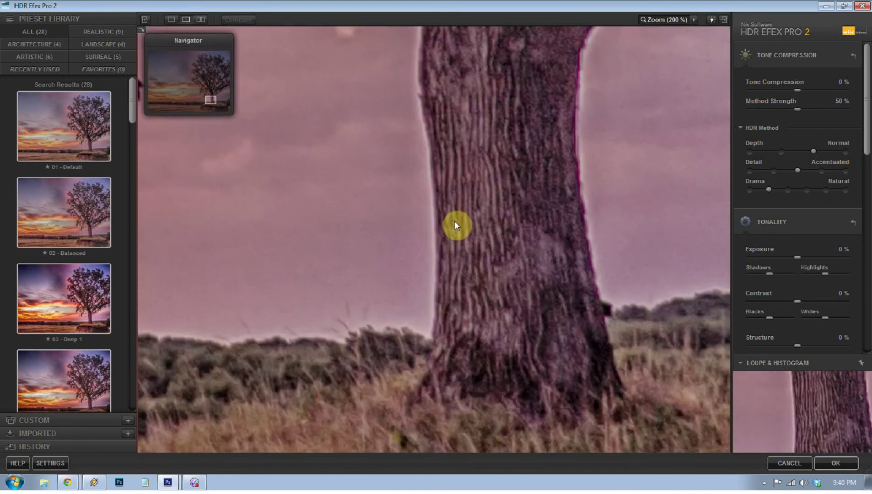
left_click_drag(453, 221, 339, 361)
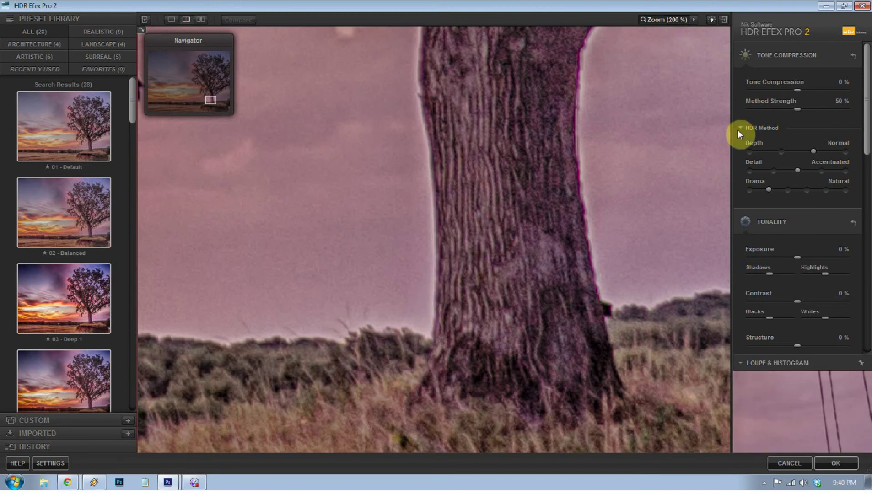
left_click(773, 172)
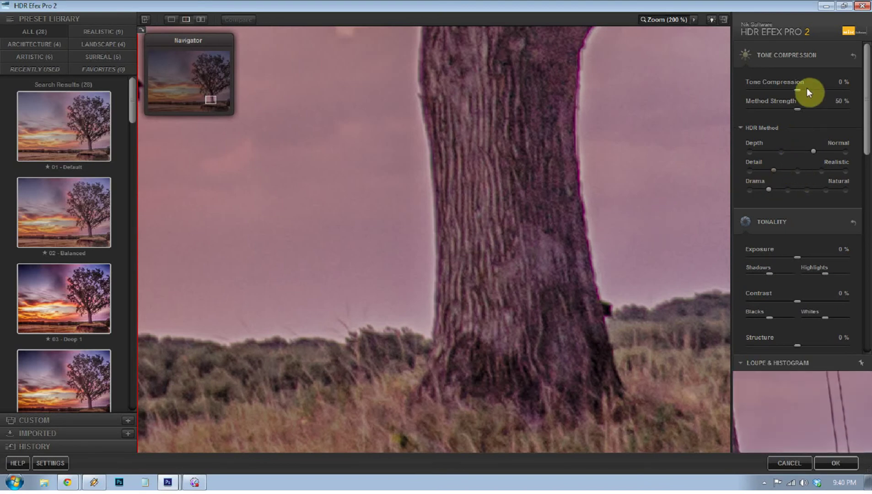
left_click(820, 170)
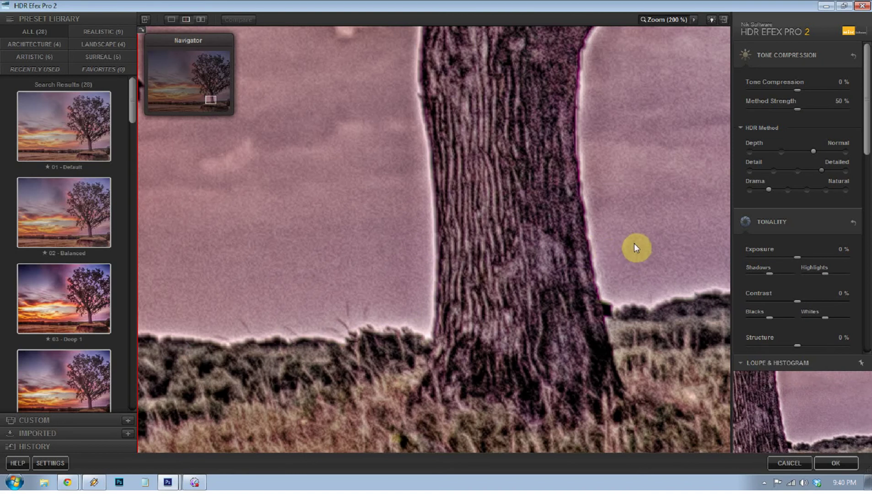
left_click(845, 170)
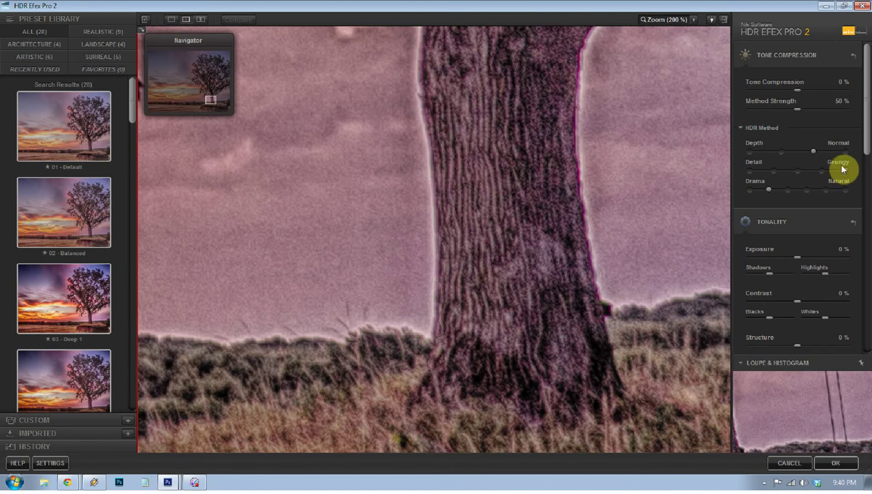
Set Depth to Strong and zoom back out to 25% for the whole photo
left_click(845, 150)
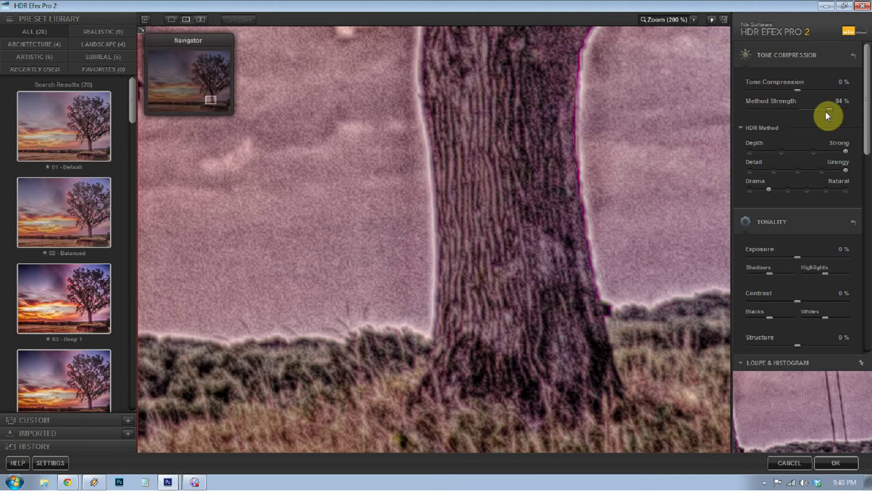
left_click(693, 19)
left_click(706, 71)
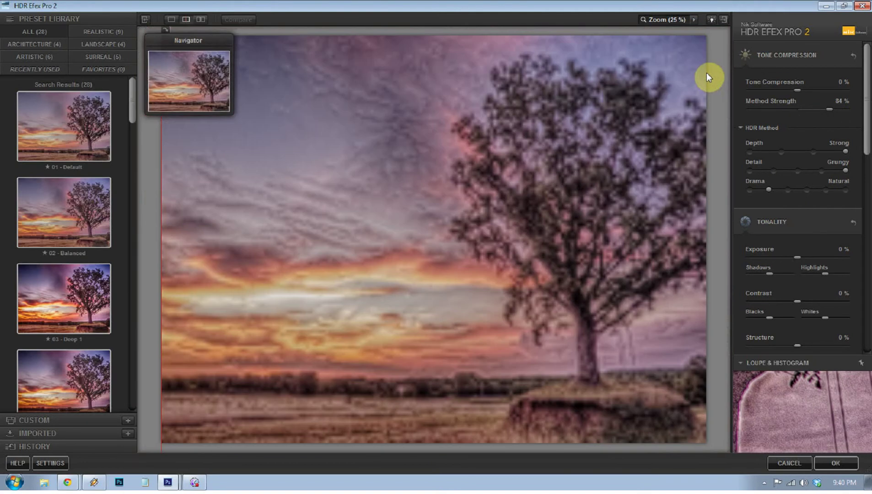
Return Detail to Accentuated and Depth to Normal, and reduce Method Strength to 50%
left_click(796, 173)
left_click(817, 152)
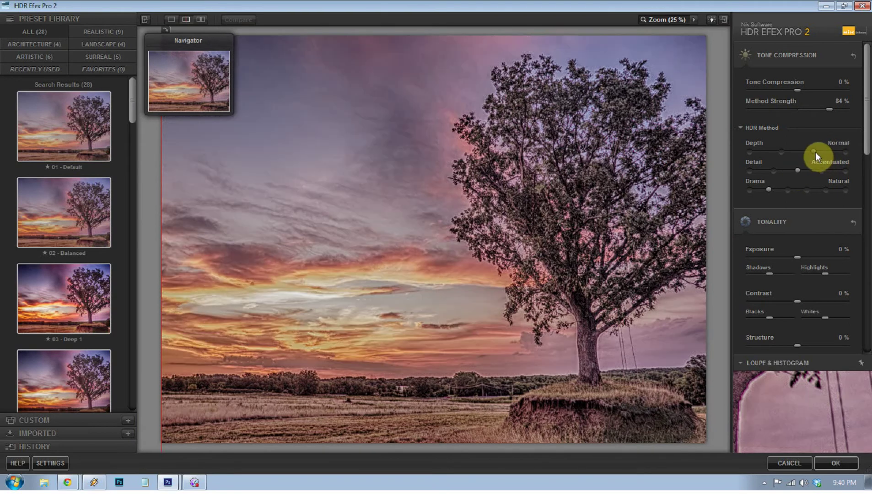
left_click(803, 110)
left_click_drag(801, 111, 797, 109)
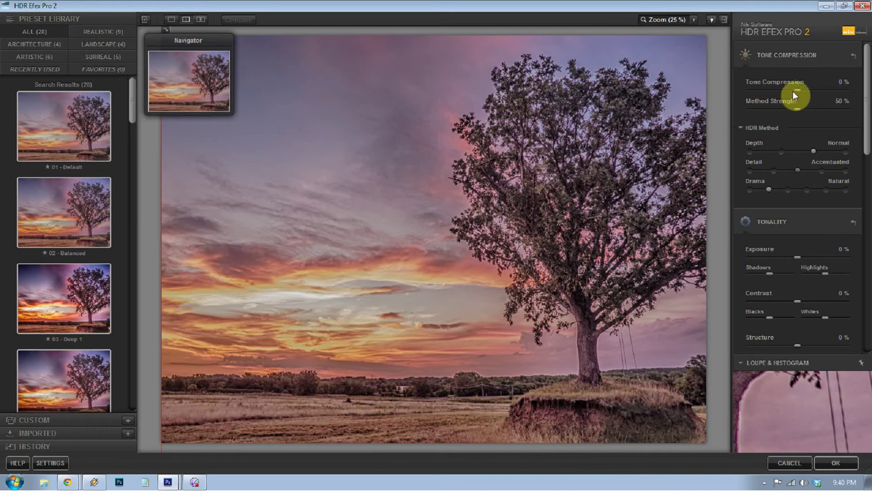
Set Tone Compression to -15% and Method Strength to 41%
left_click_drag(798, 91, 815, 93)
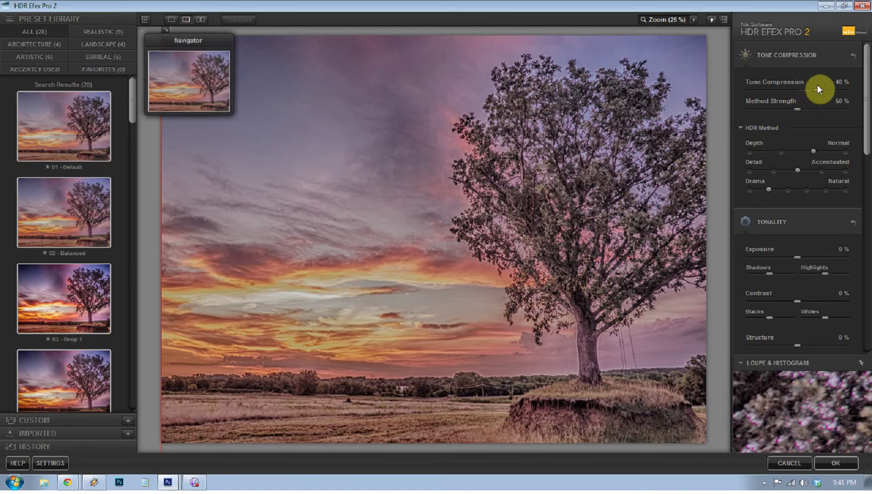
left_click_drag(816, 87, 786, 90)
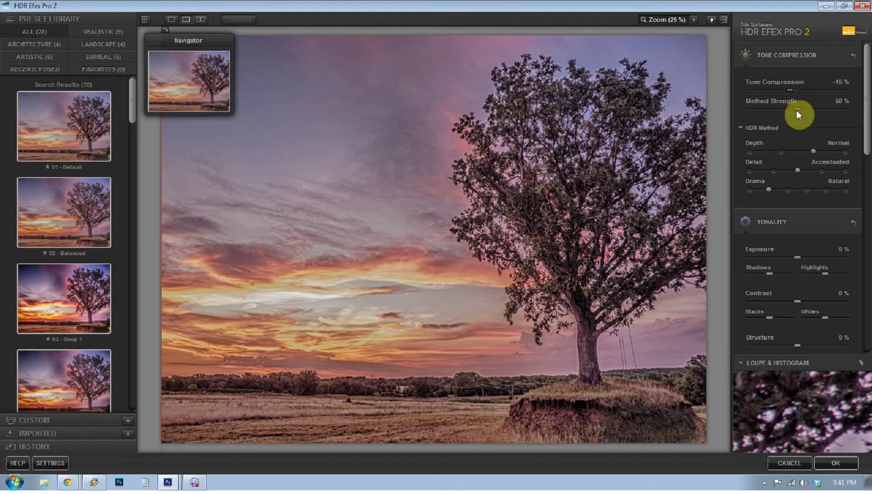
left_click_drag(826, 110, 828, 110)
left_click_drag(825, 108, 788, 118)
Raise Tonality Exposure to 2%, brighten the Shadows and bring Highlights to about 1%
scroll(812, 236, "down", 3)
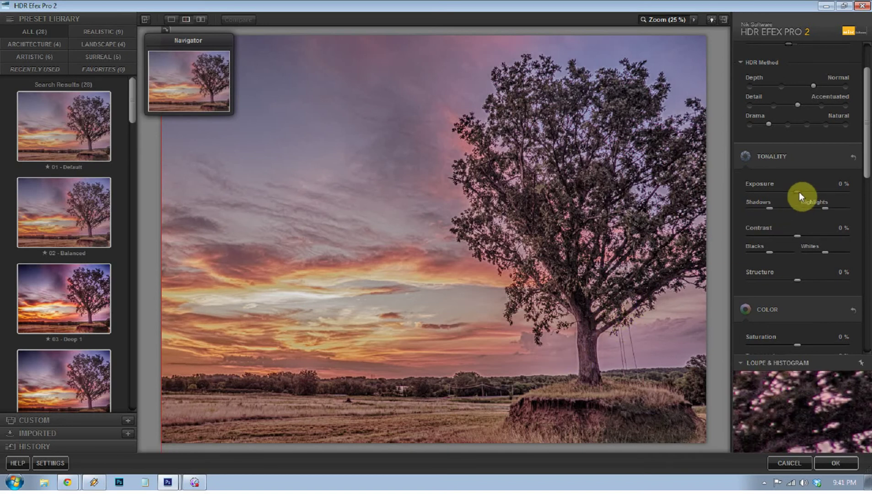
mouse_move(800, 191)
left_mouse_down()
mouse_move(812, 190)
mouse_move(799, 191)
left_mouse_up()
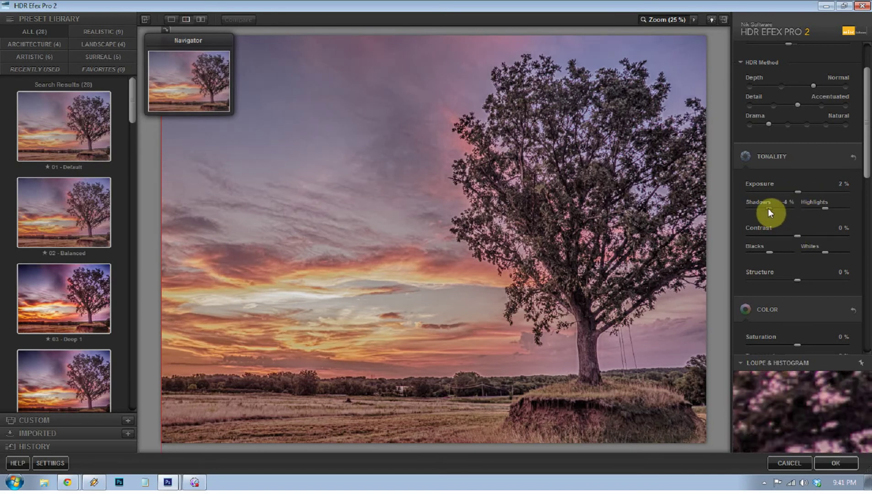
left_click_drag(768, 209, 768, 210)
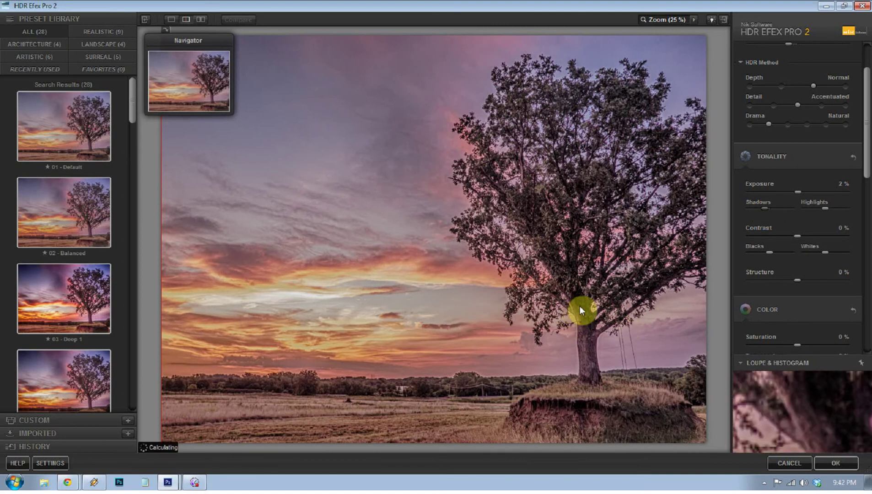
mouse_move(833, 205)
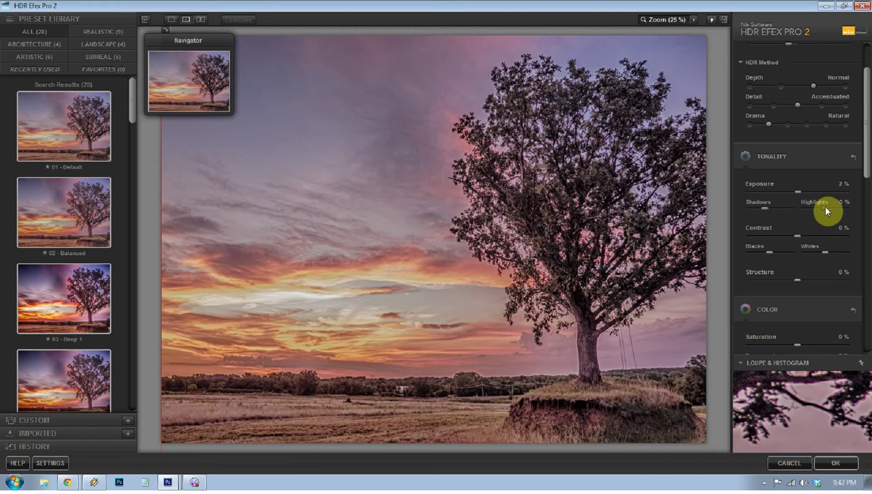
scroll(830, 207, "down", 5)
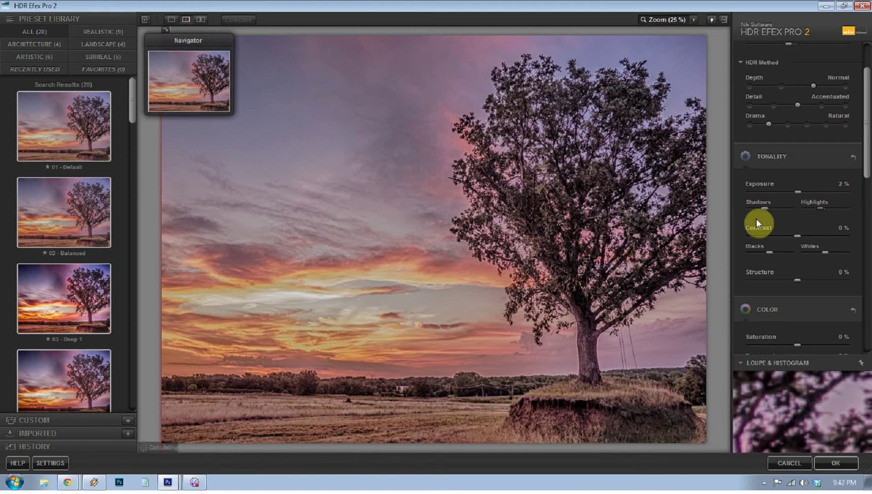
left_click_drag(821, 208, 836, 209)
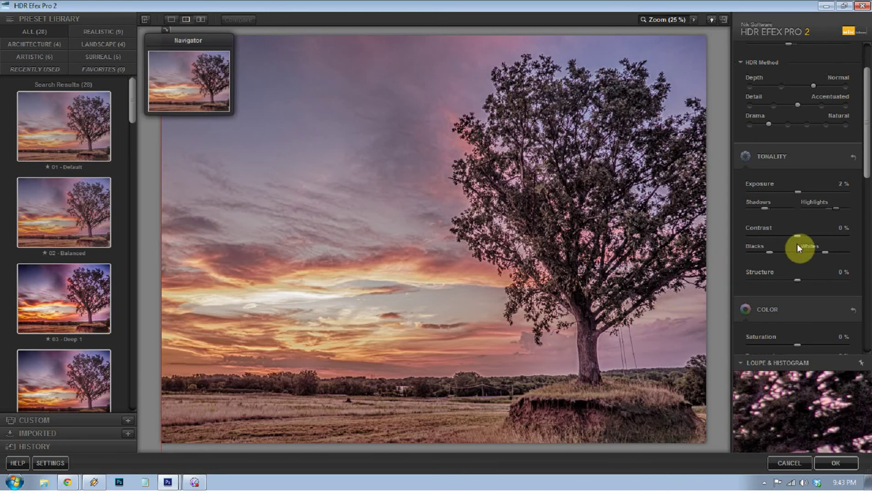
Set Contrast to 48% and deepen the Blacks to about -15%
left_click_drag(805, 235, 821, 229)
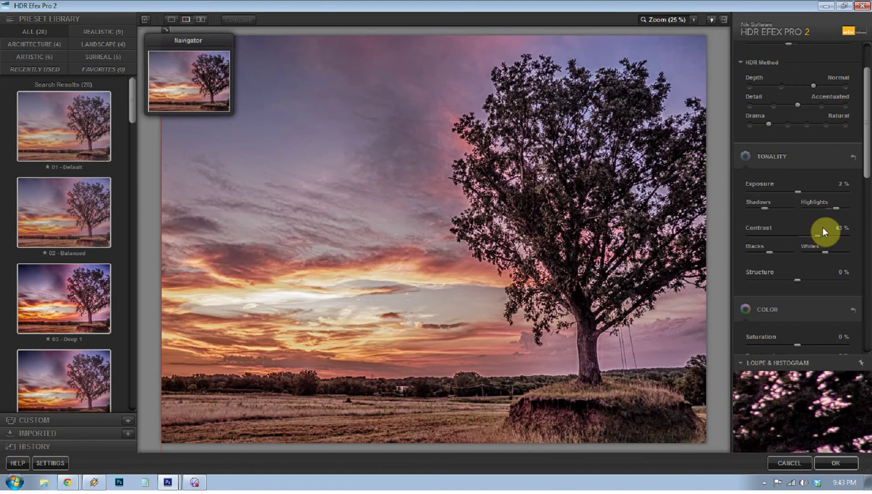
mouse_move(821, 235)
left_mouse_down()
mouse_move(733, 241)
mouse_move(822, 237)
left_mouse_up()
left_click_drag(771, 252, 771, 252)
left_click_drag(772, 251, 769, 251)
Try the Structure slider across its range and settle it at 25%
left_click_drag(826, 279, 851, 279)
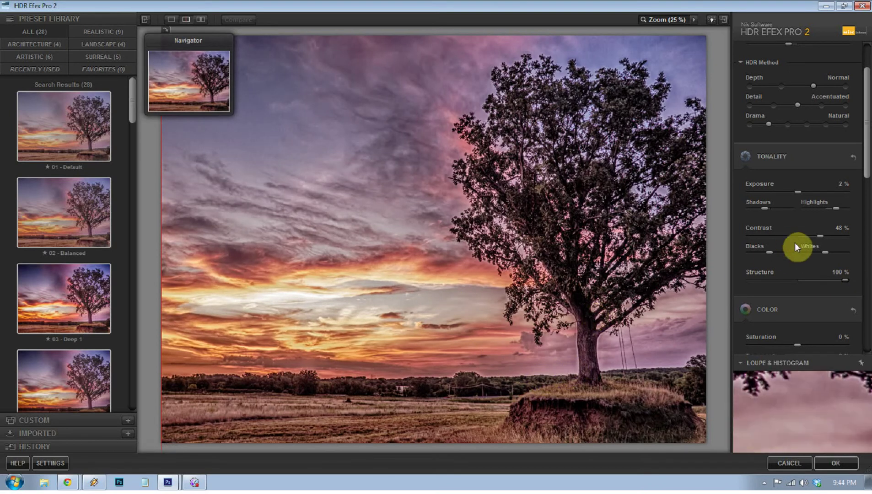
left_click_drag(841, 280, 765, 284)
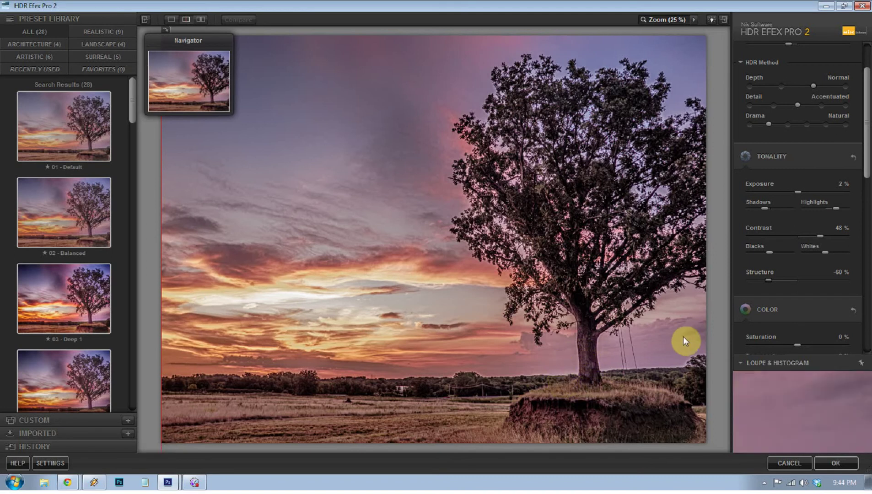
left_click_drag(768, 281, 843, 283)
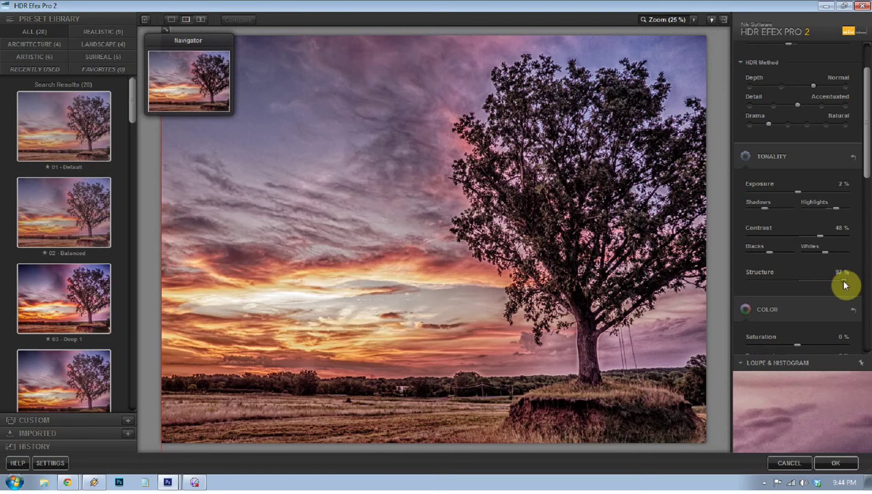
left_click_drag(811, 281, 791, 285)
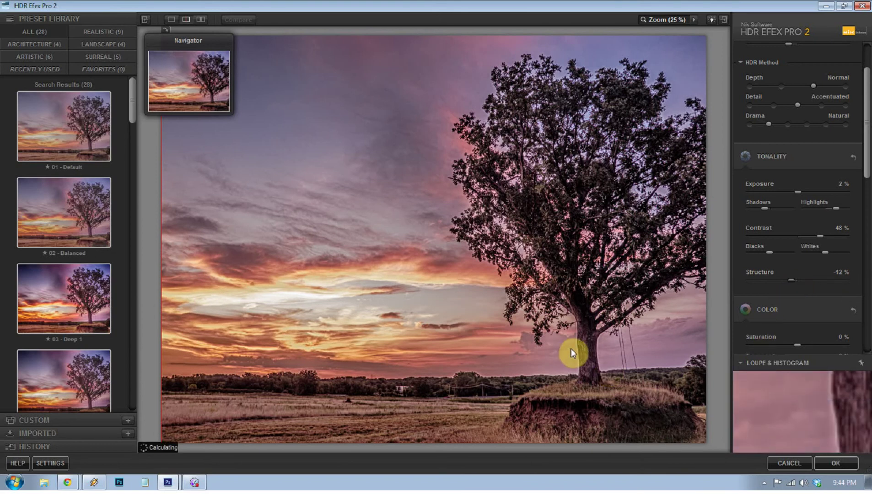
left_click_drag(790, 280, 808, 279)
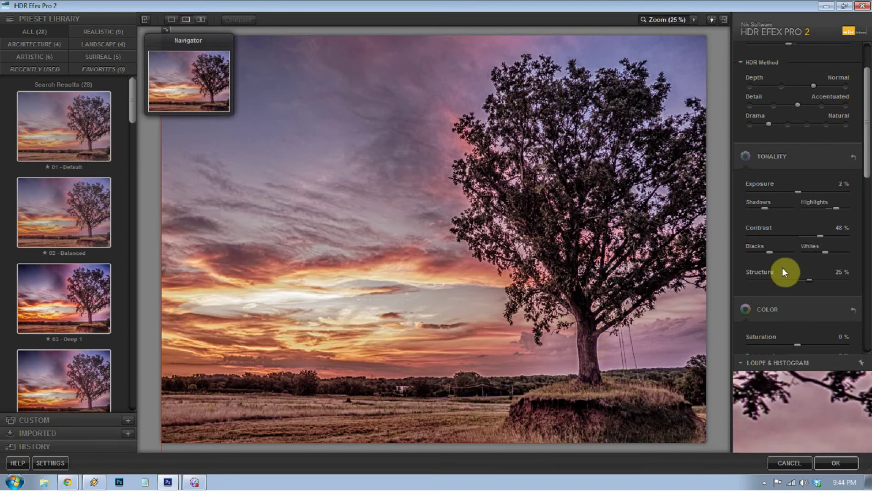
scroll(781, 272, "down", 5)
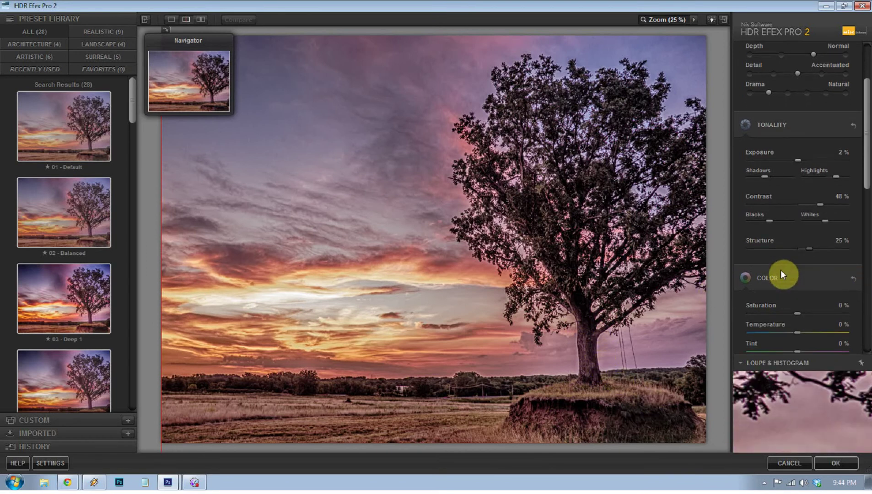
Set Color Saturation to 15%
scroll(780, 271, "down", 1)
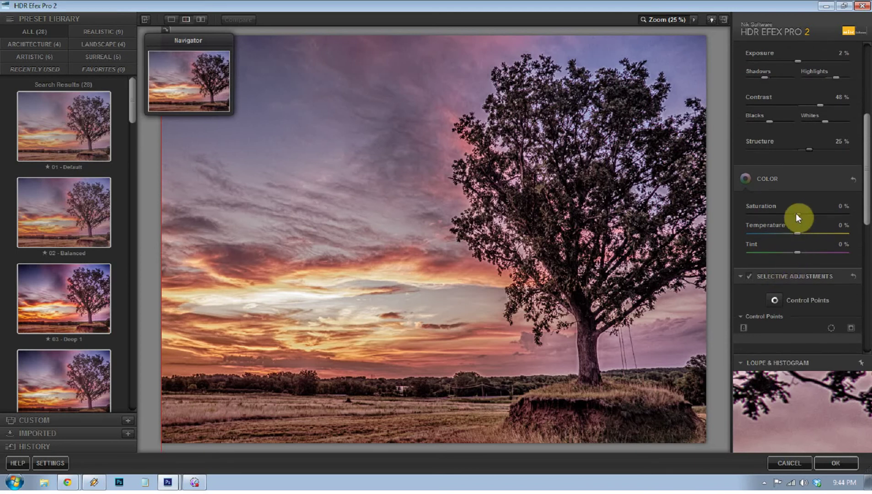
left_click_drag(798, 213, 801, 213)
mouse_move(803, 214)
left_mouse_down()
mouse_move(751, 217)
mouse_move(817, 215)
mouse_move(790, 220)
mouse_move(805, 214)
left_mouse_up()
Cool Temperature to -10%, set Tint to 5%, and compare against the original
left_click_drag(799, 235, 805, 238)
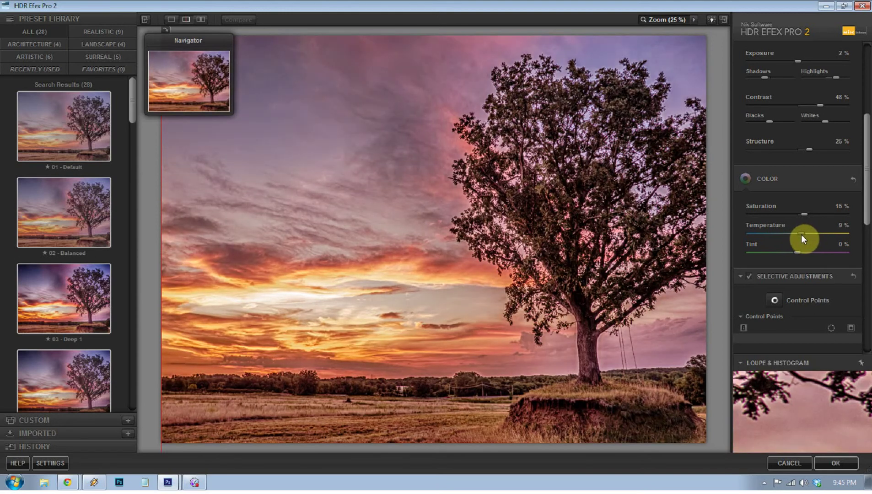
left_click_drag(799, 234, 792, 236)
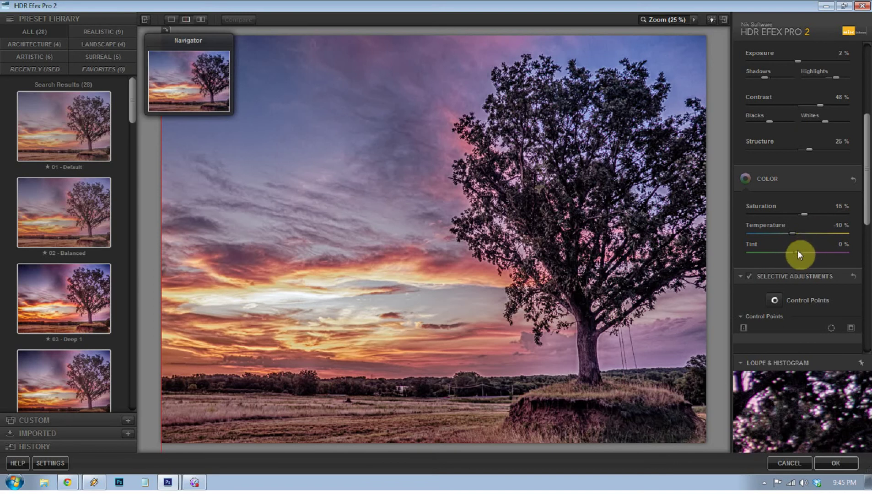
left_click_drag(803, 253, 800, 253)
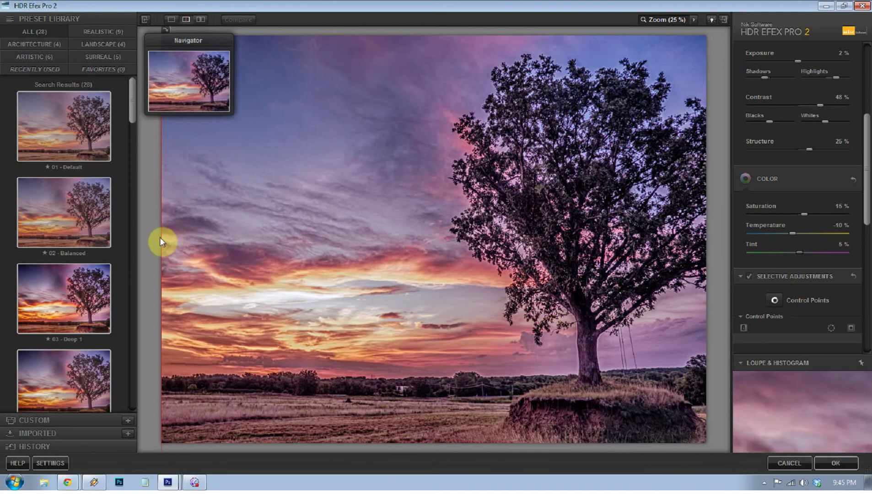
left_click_drag(161, 236, 146, 282)
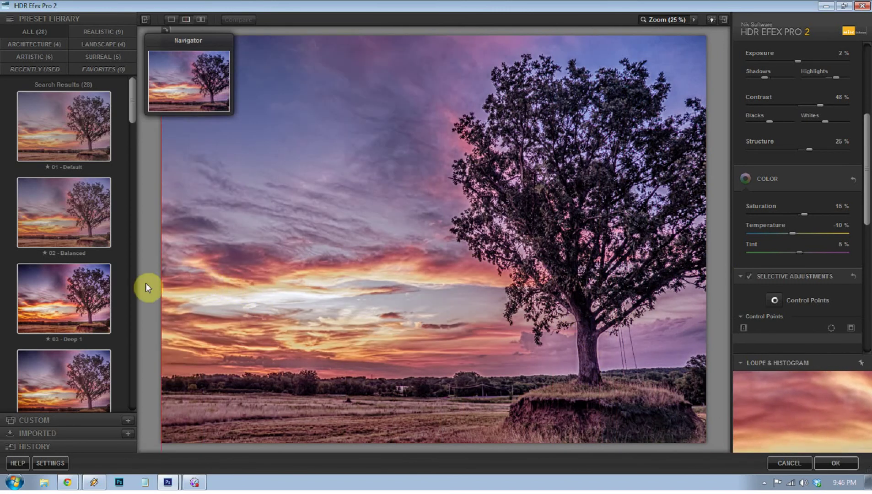
Place a control point on the tree trunk and lower its Method Strength
left_click(773, 300)
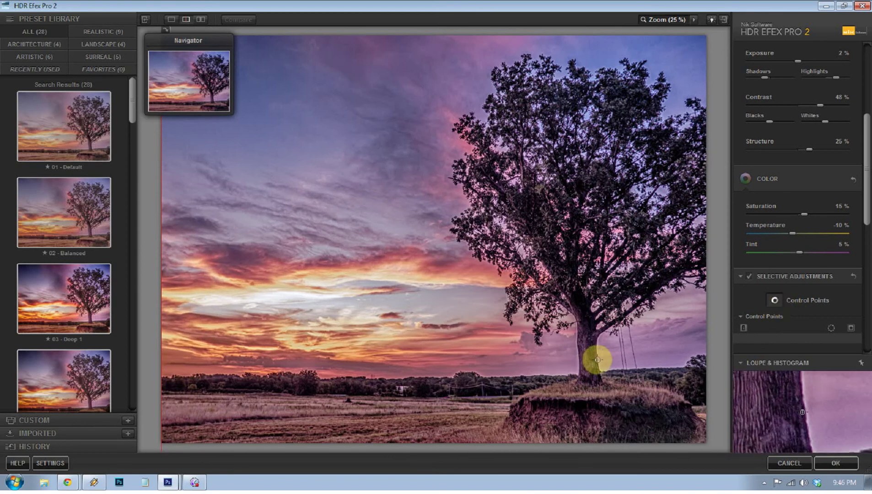
left_click(601, 359)
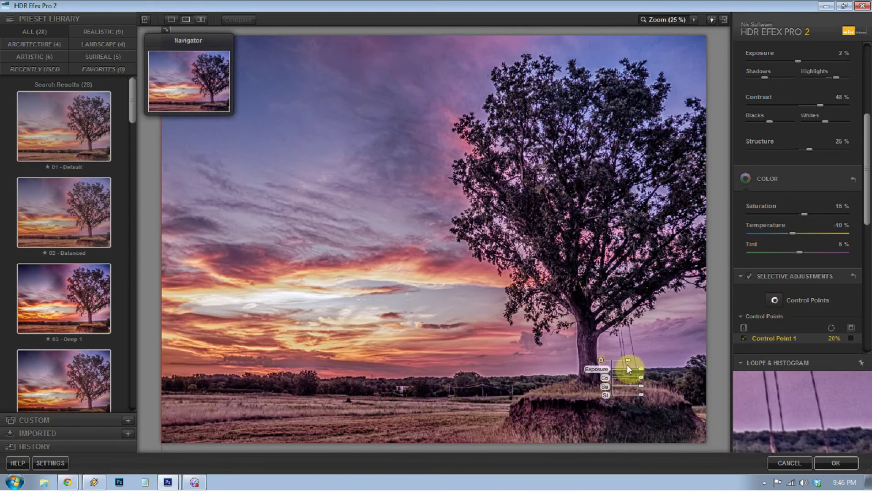
left_click(611, 402)
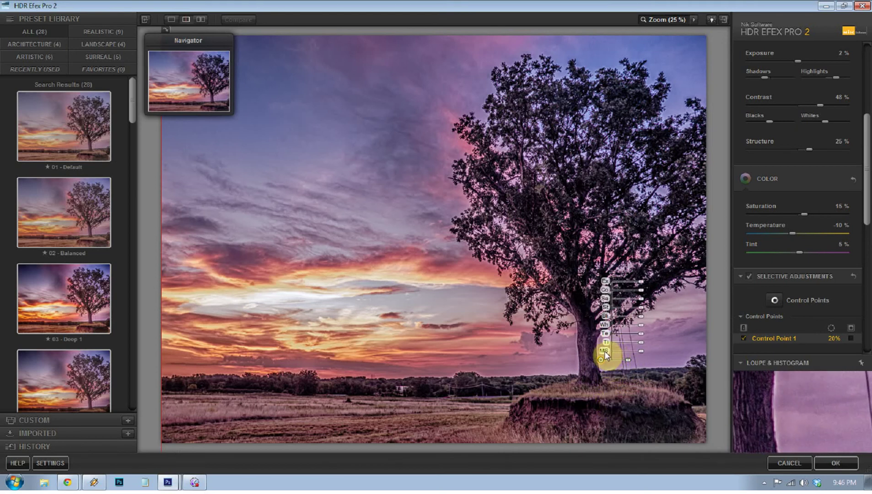
left_click_drag(640, 350, 607, 362)
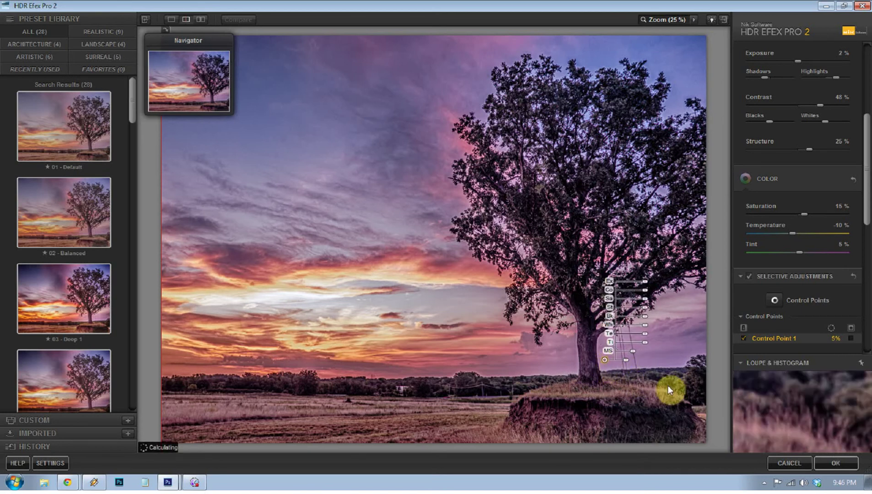
Compare with selective adjustments toggled, then reduce the trunk point's strength to 5%
left_click(749, 276)
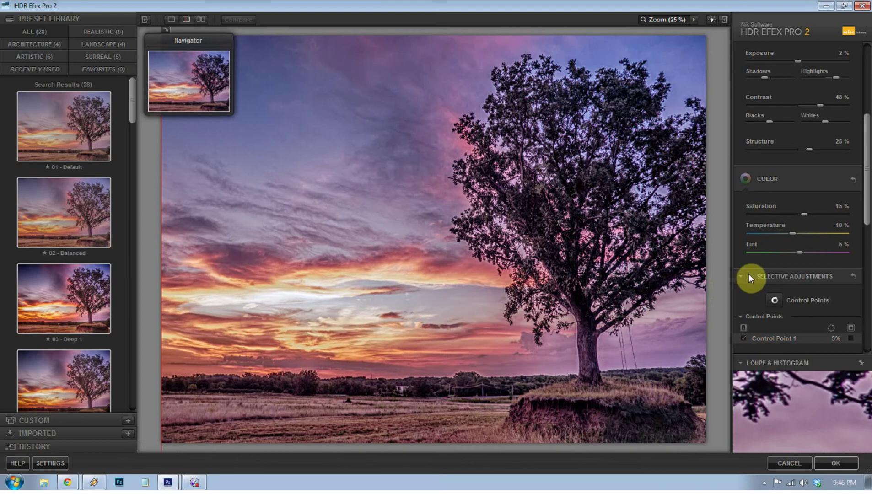
left_click(745, 277)
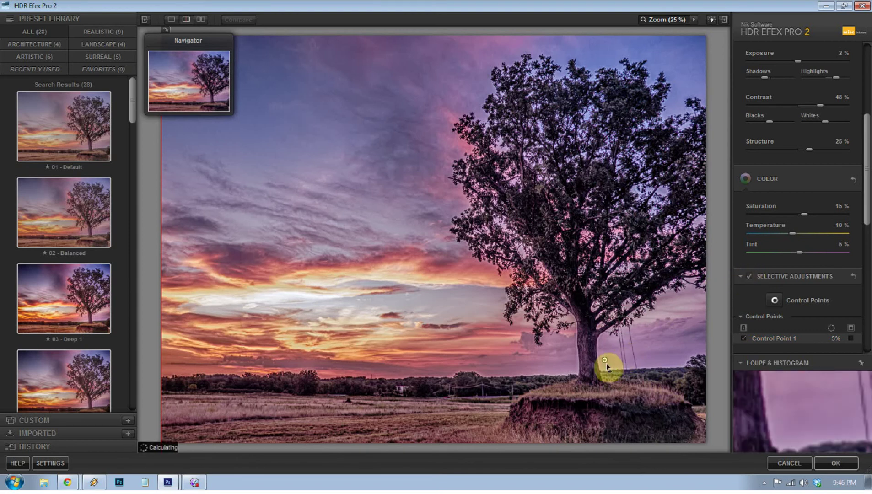
left_click(605, 364)
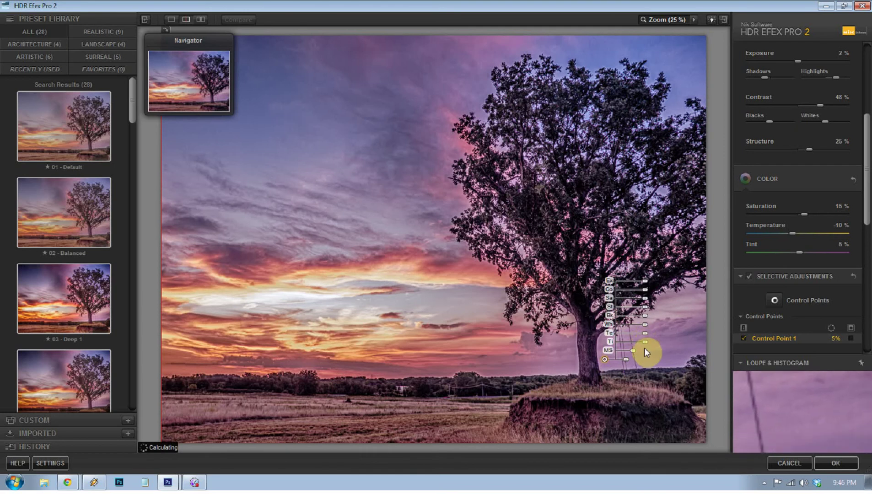
left_click_drag(633, 351, 627, 351)
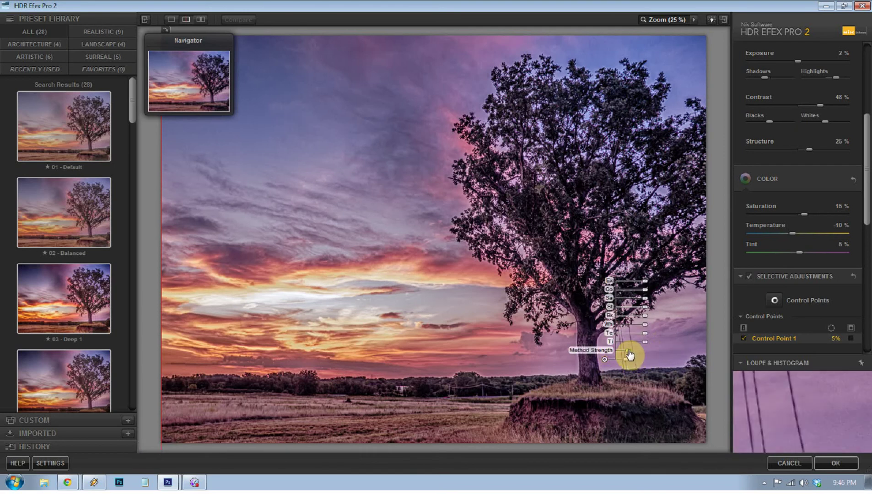
left_click(606, 383)
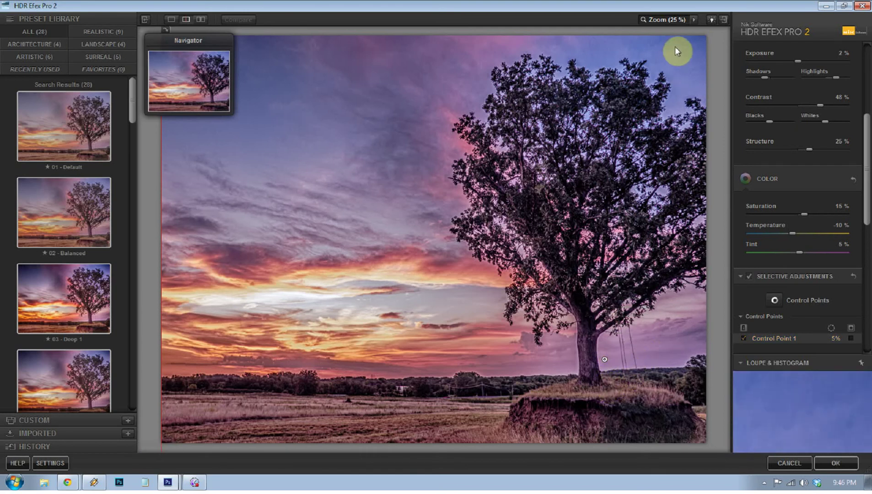
left_click(694, 20)
View the image at 100% and compare with Selective Adjustments off and on
left_click(712, 54)
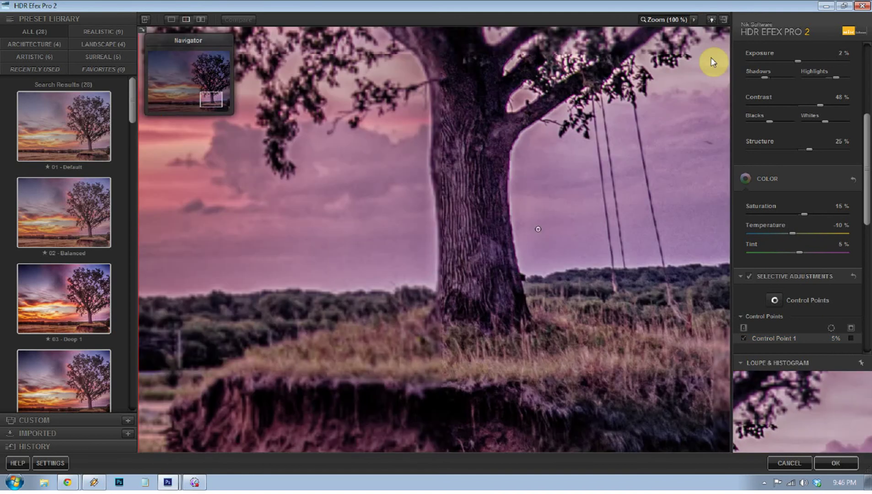
left_click(749, 276)
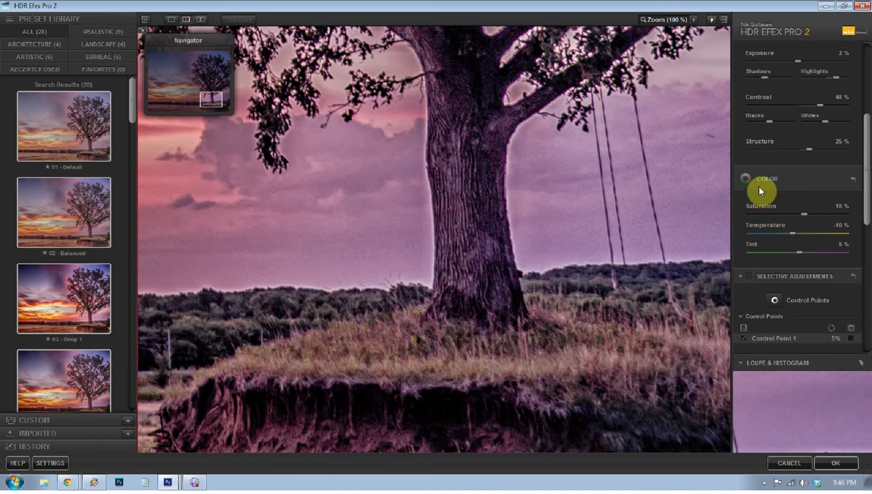
left_click(749, 276)
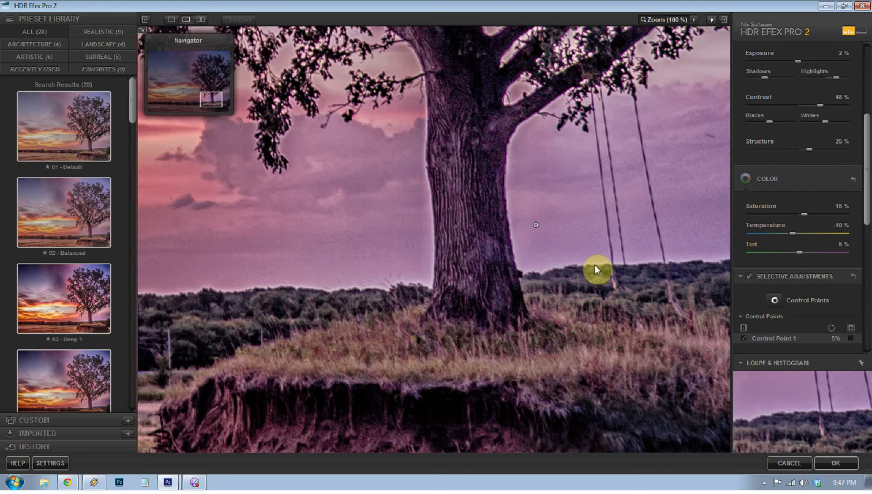
Move Control Point 1 into the sky just right of the trunk, then duplicate it
left_click(536, 226)
left_click_drag(539, 231, 547, 238)
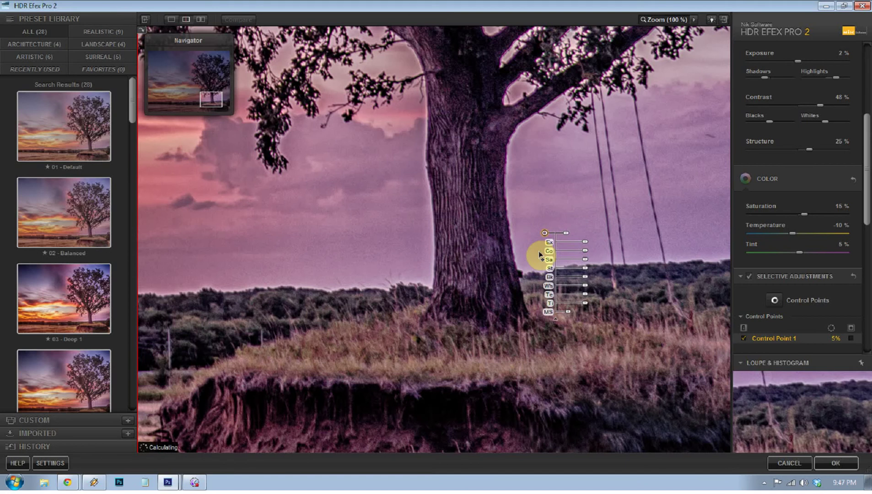
left_click(774, 301)
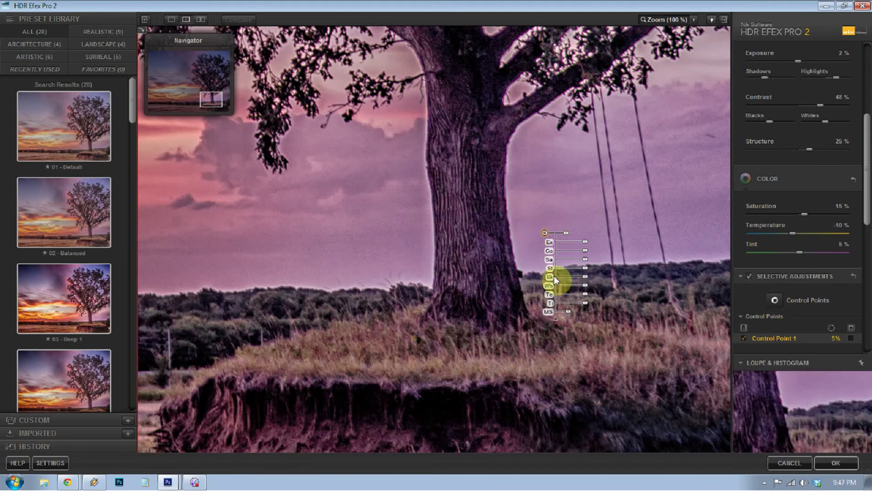
left_click_drag(544, 234, 542, 233)
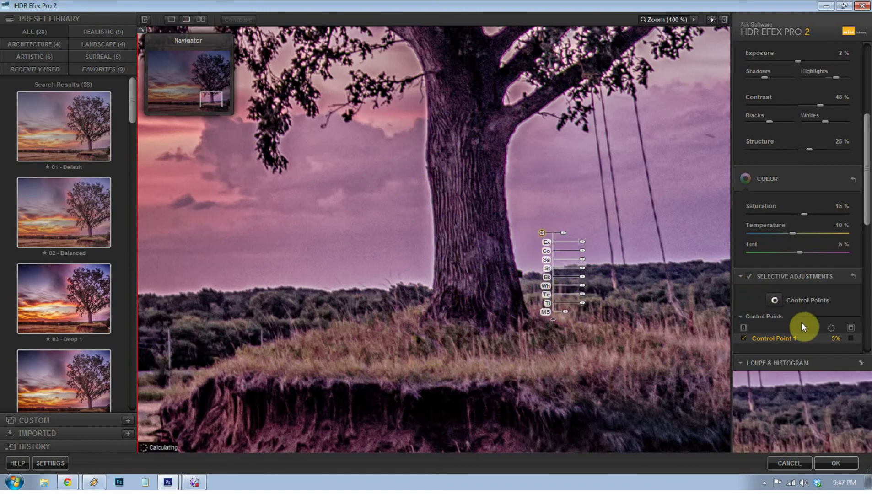
scroll(803, 316, "down", 2)
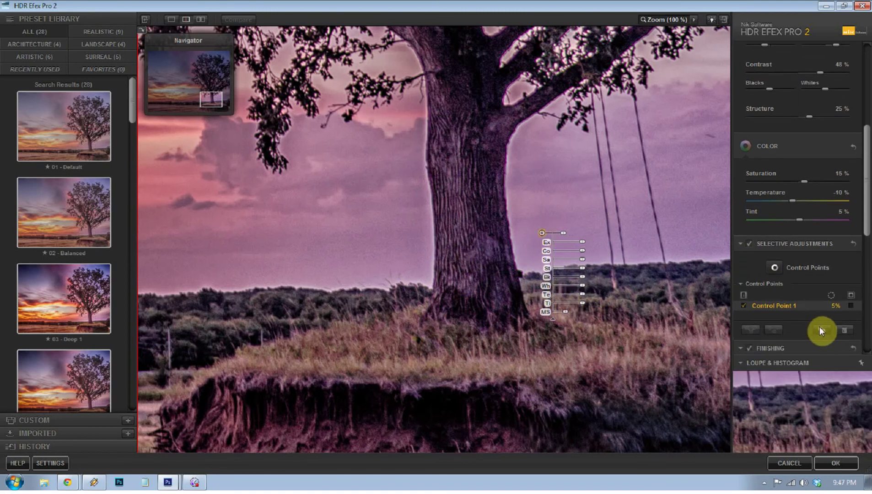
left_click(817, 330)
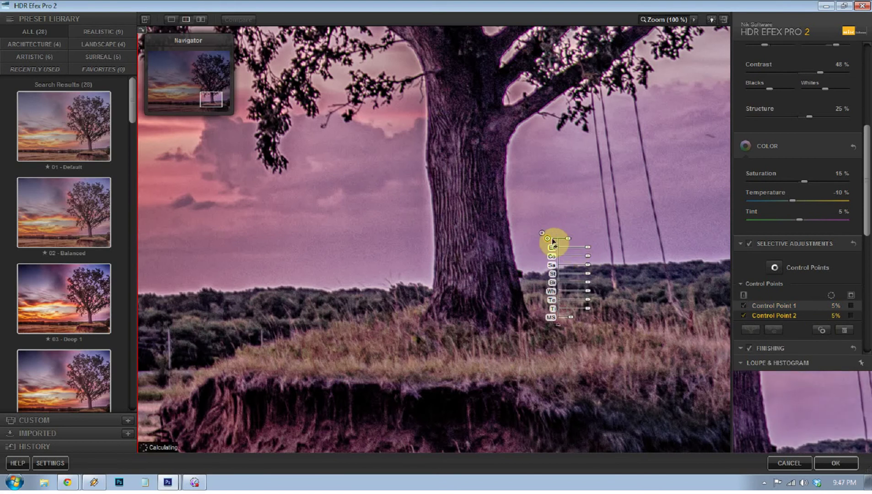
Place Control Point 2 on the trunk's lower-left edge and lower its method strength
left_click(493, 264)
left_click_drag(493, 265, 409, 282)
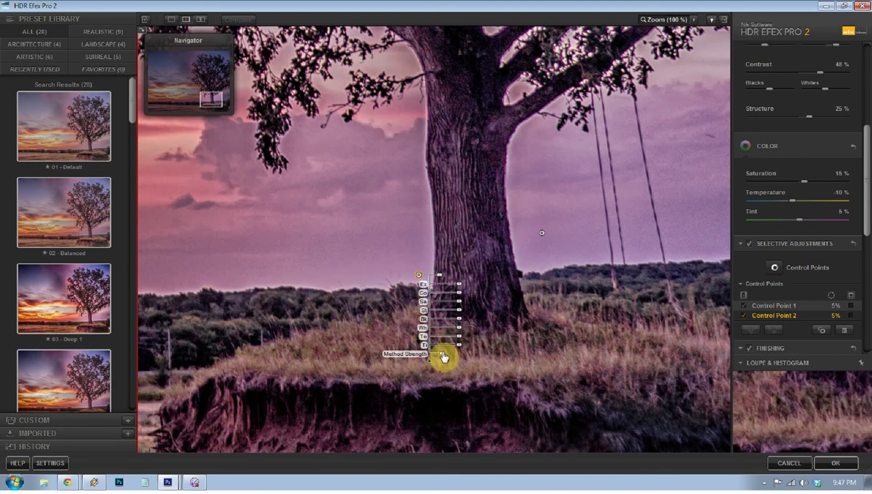
left_click_drag(444, 354, 441, 355)
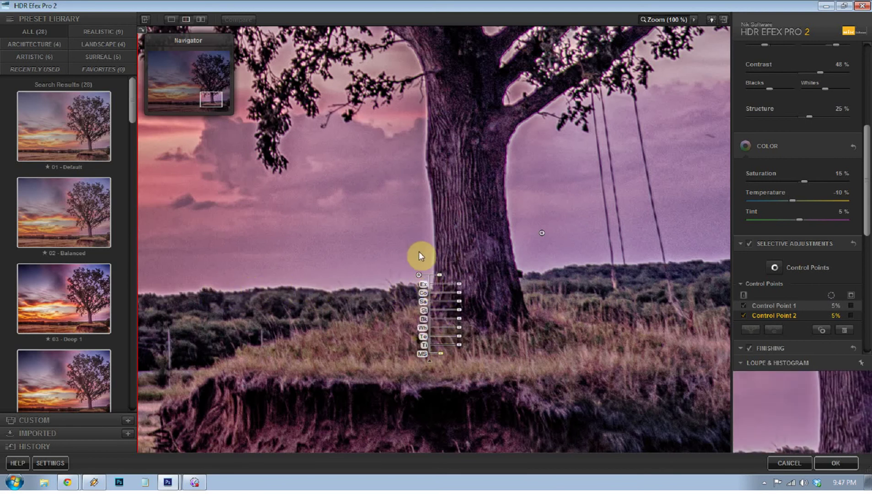
Add Control Point 3 against the trunk's left edge and shrink it to 3%
left_click(823, 329)
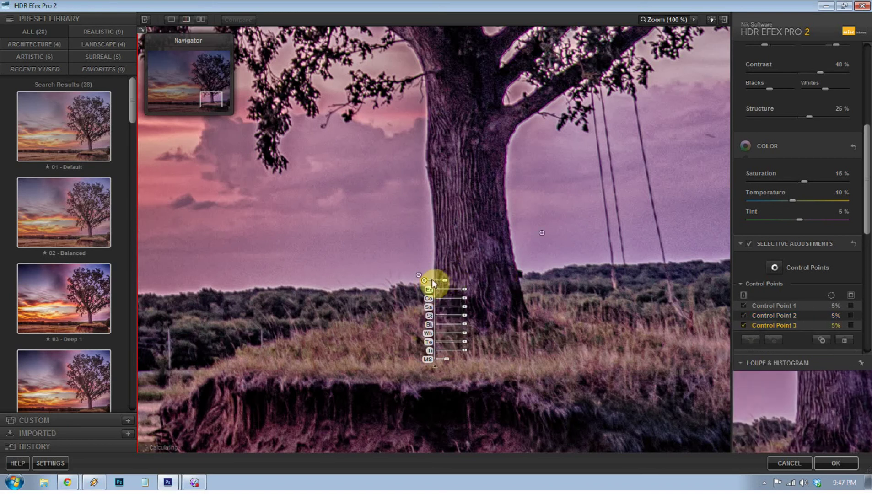
left_click_drag(424, 282, 426, 208)
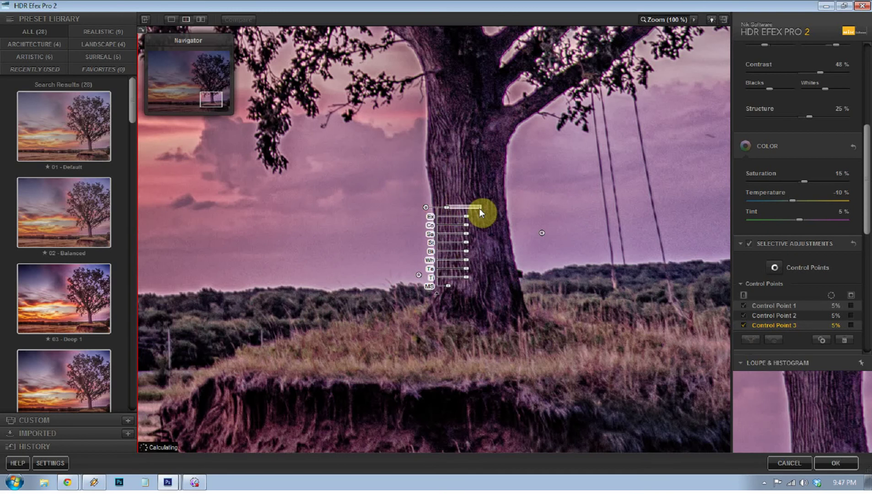
mouse_move(427, 209)
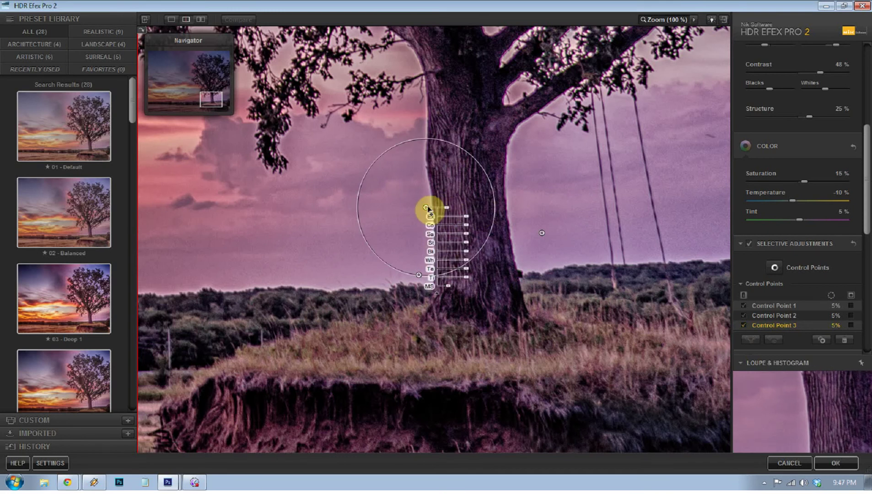
left_click_drag(447, 208, 481, 211)
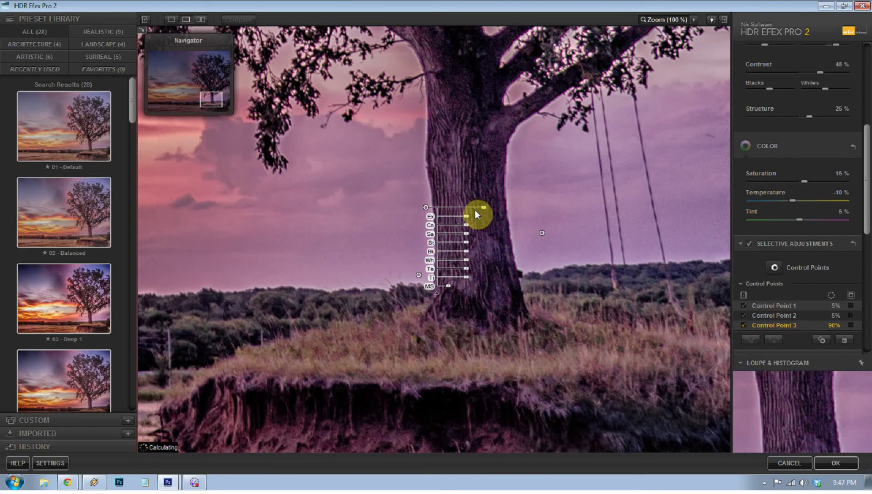
left_click(446, 207)
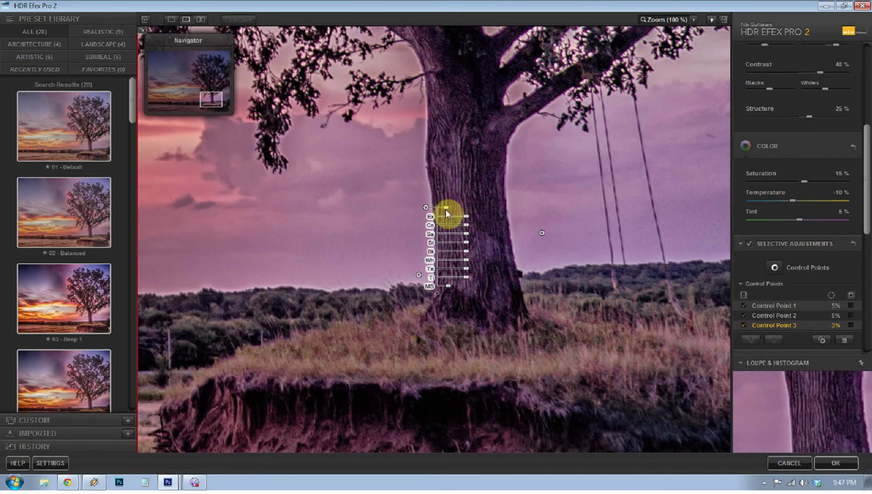
left_click_drag(426, 207, 428, 201)
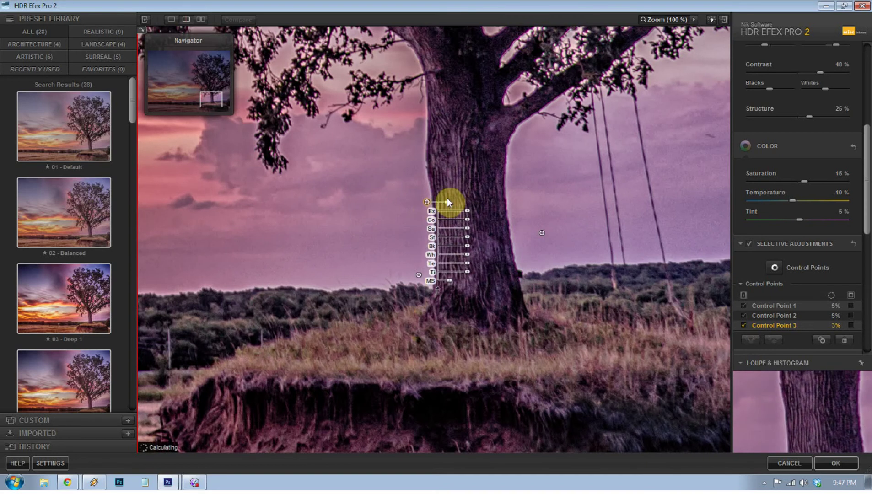
left_click(447, 203)
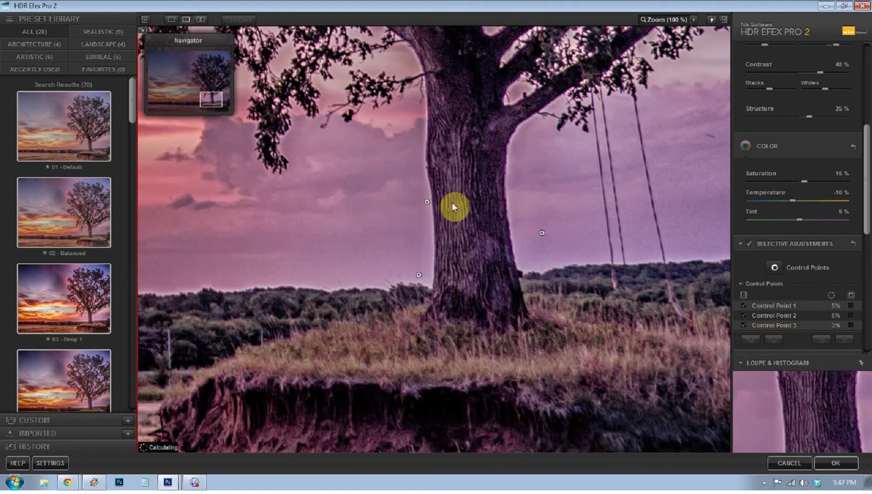
Add Control Point 4 higher on the trunk's left edge and lower its strength to 3%
left_click(427, 203)
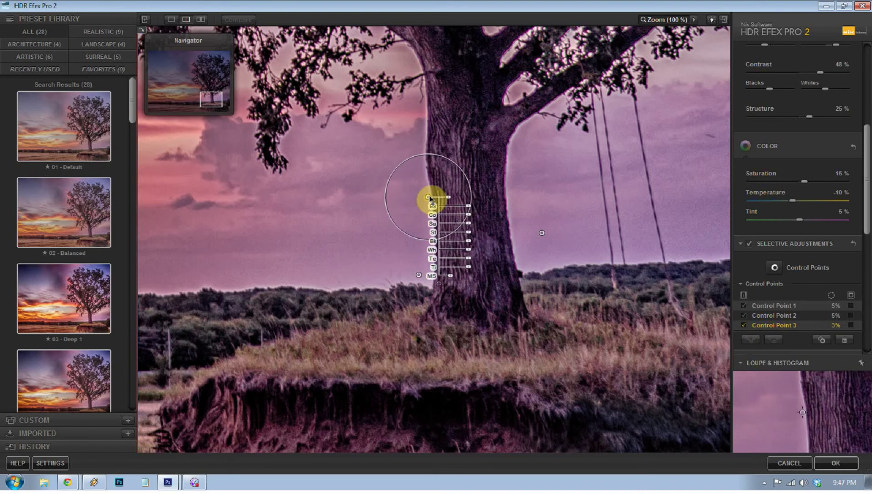
left_click(824, 338)
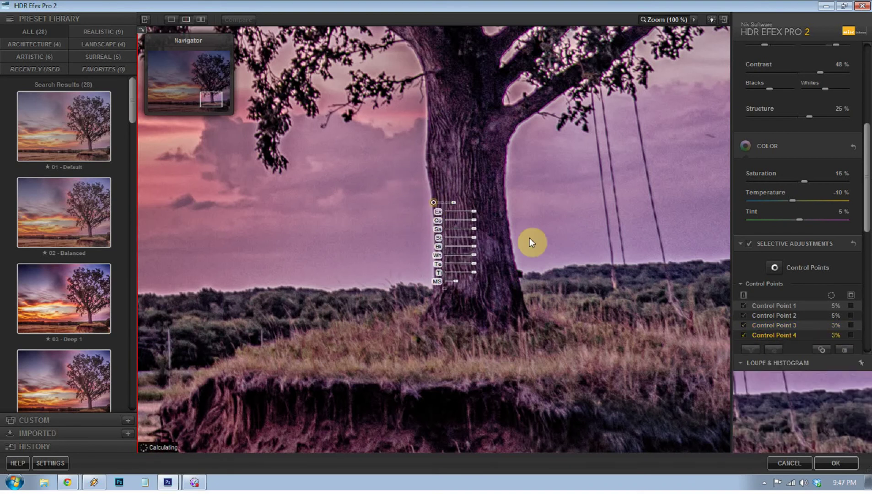
left_click_drag(434, 196, 424, 135)
left_click_drag(445, 214, 443, 214)
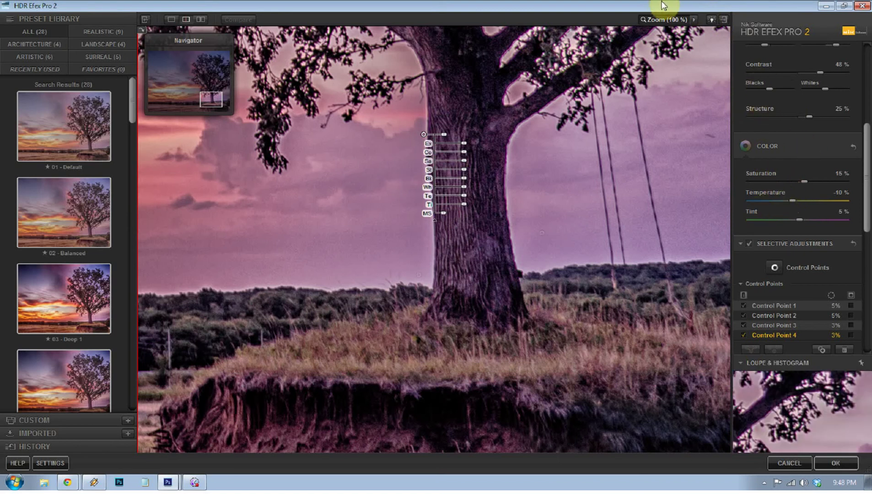
left_click(693, 20)
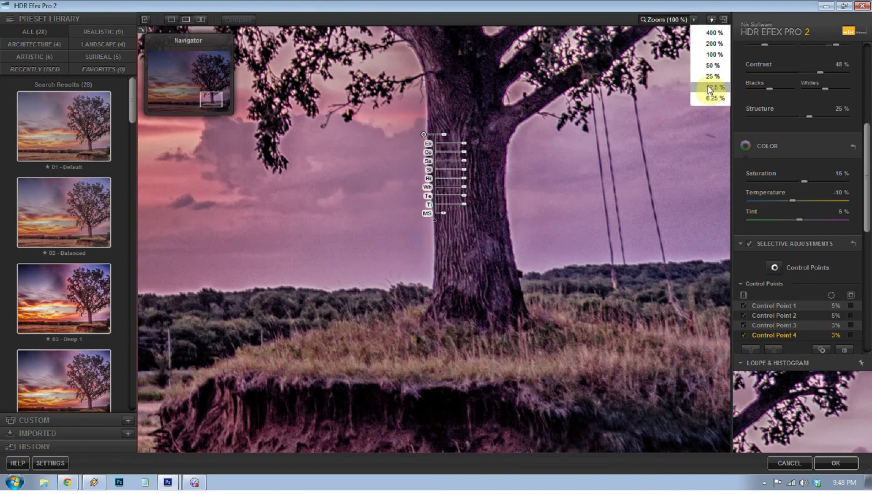
Zoom to 25% and place Control Point 5 on the tree trunk
left_click(706, 77)
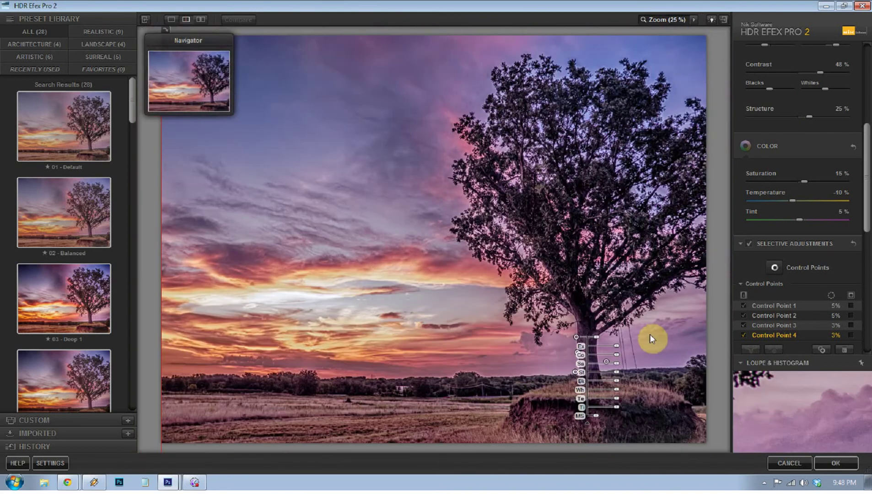
left_click(670, 349)
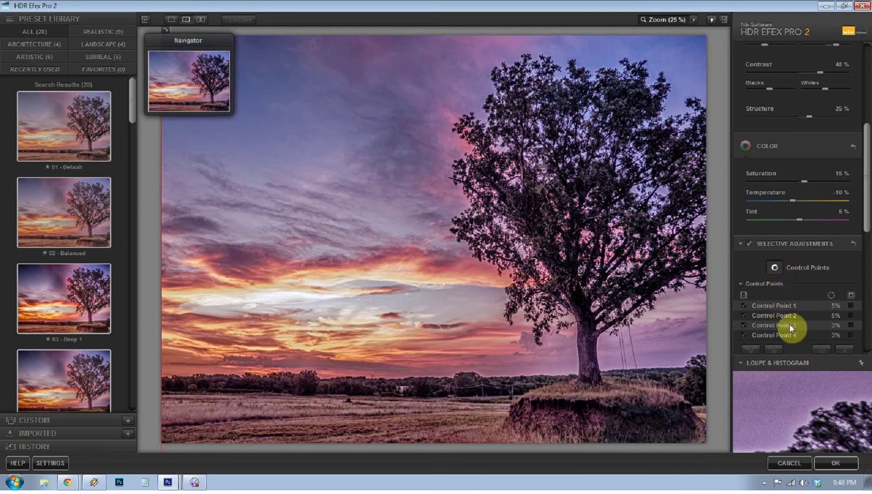
left_click(793, 346)
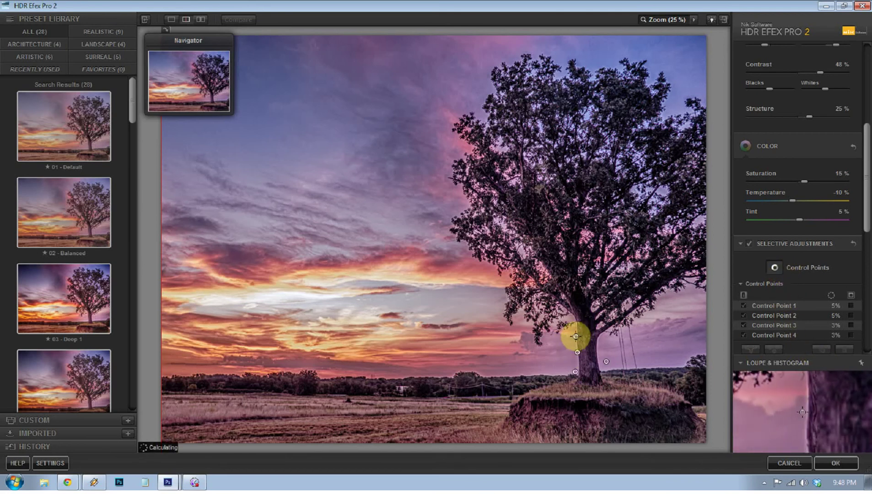
left_click(576, 337)
Duplicate Control Point 5 and move the copy left of the trunk base
scroll(814, 325, "down", 1)
left_click(821, 315)
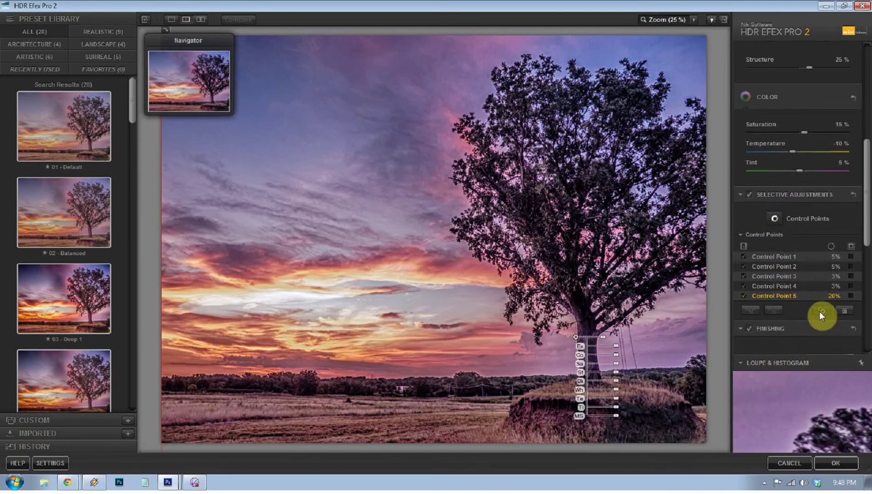
left_click_drag(601, 359, 583, 298)
left_click(580, 298)
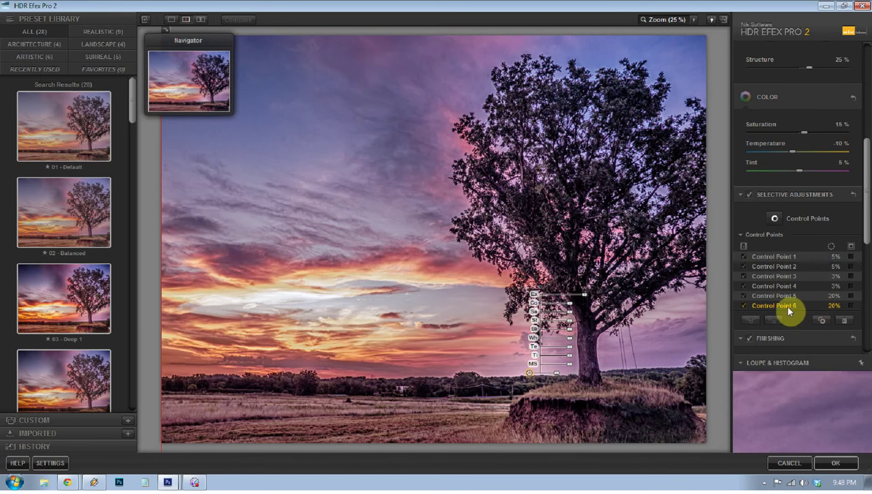
Delete Control Point 6 and place a new duplicate of Control Point 5 left of the trunk base
left_click(844, 320)
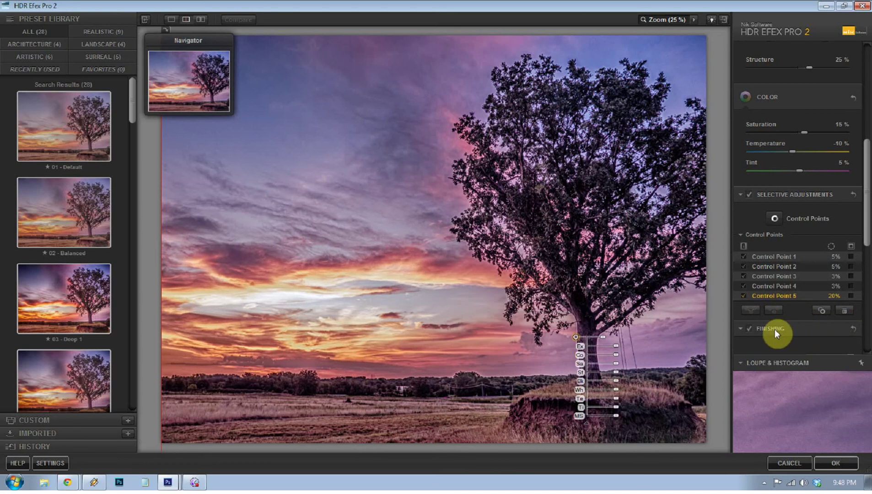
scroll(795, 337, "down", 1)
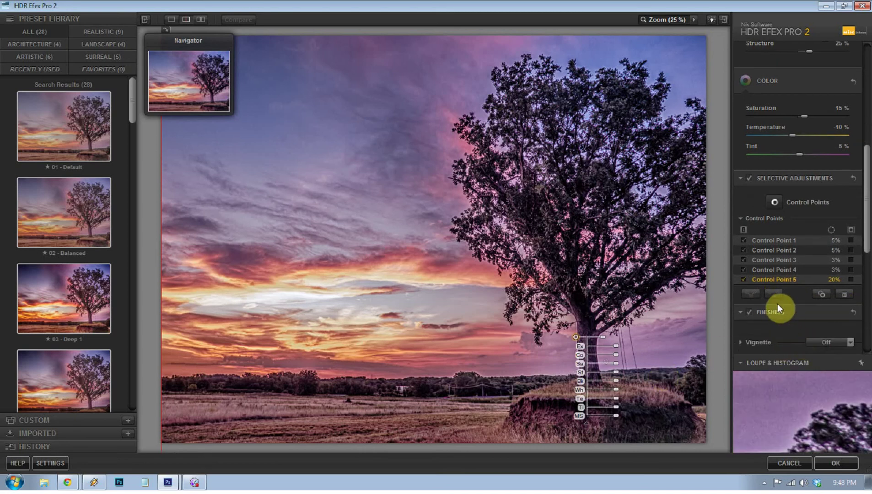
left_click(819, 295)
left_click_drag(569, 352, 539, 375)
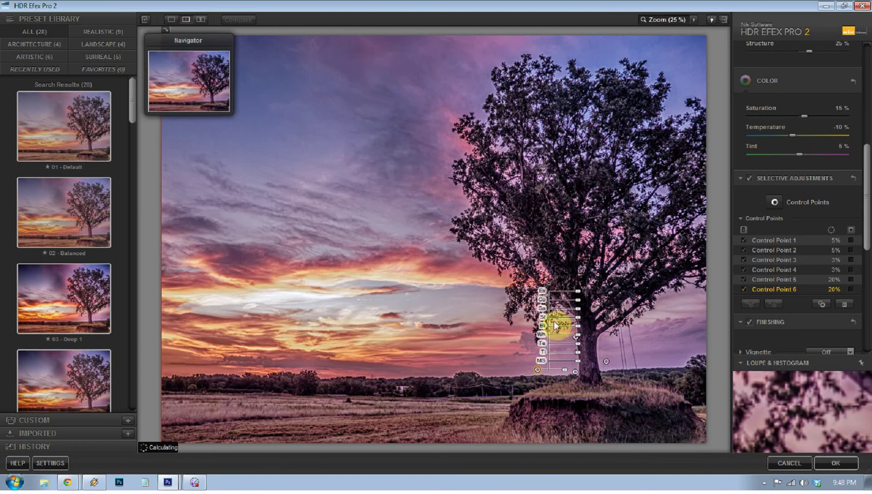
Shrink Control Point 6's area and cut its method strength to 5%
left_click(562, 367)
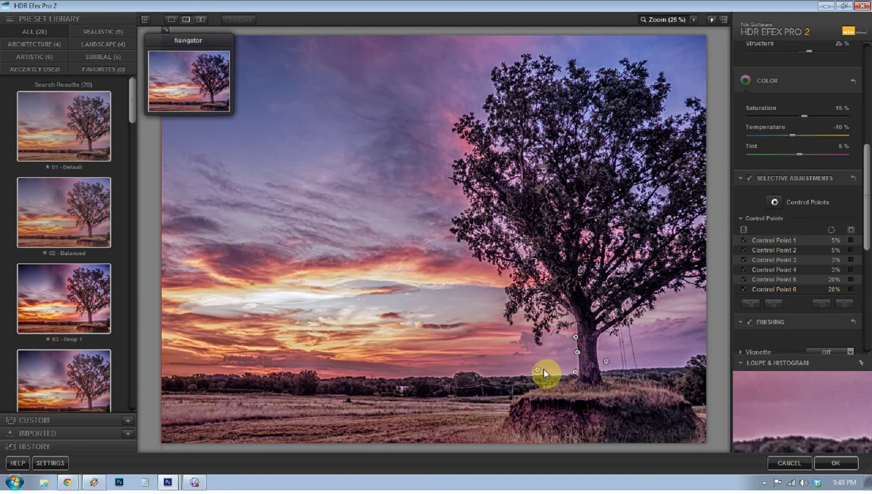
left_click(537, 370)
left_click_drag(564, 374, 558, 375)
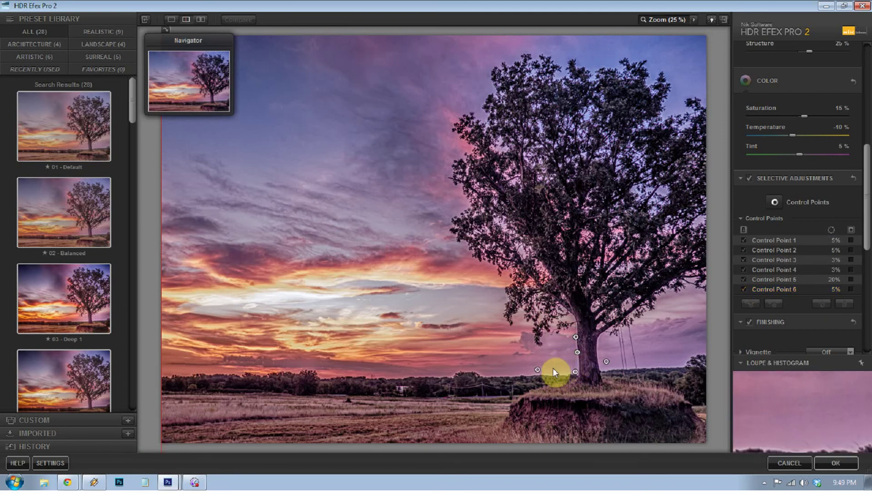
left_click_drag(573, 362, 554, 368)
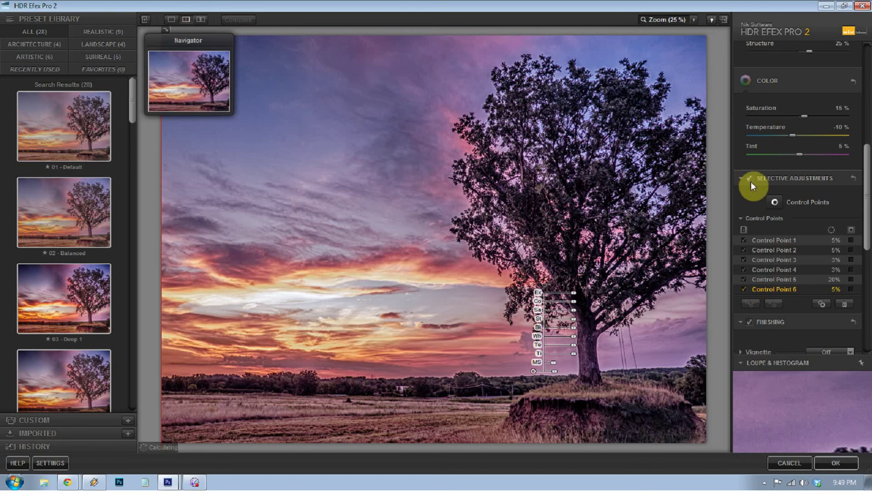
left_click(529, 212)
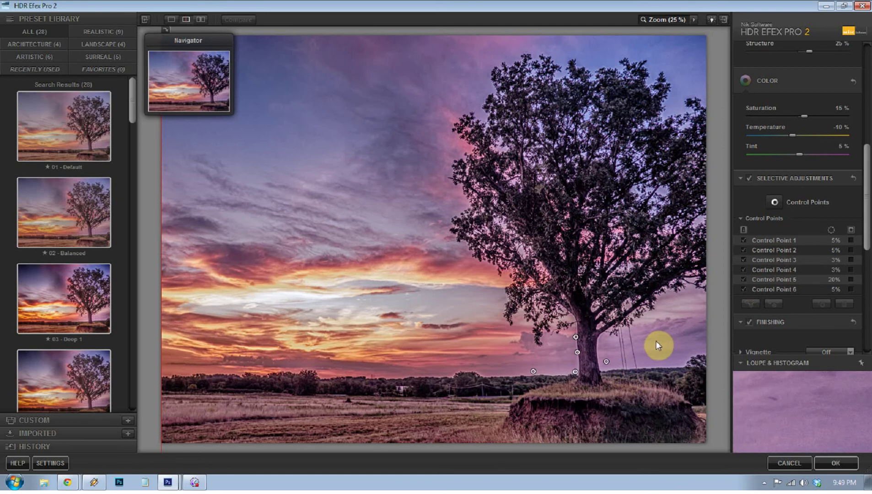
Activate the Control Points tool in Selective Adjustments
left_click(775, 204)
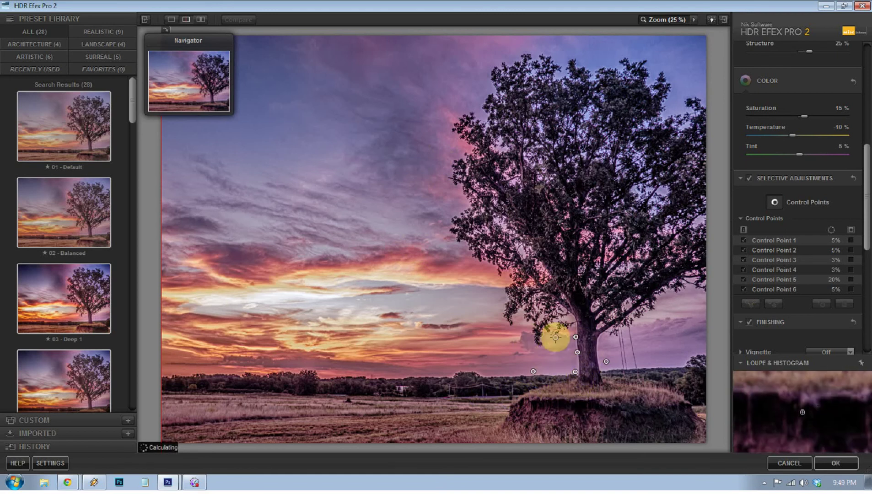
Add a warmer, more saturated Control Point 7 at 70% strength high in the sky, and Control Point 8 on the left clouds
left_click(387, 157)
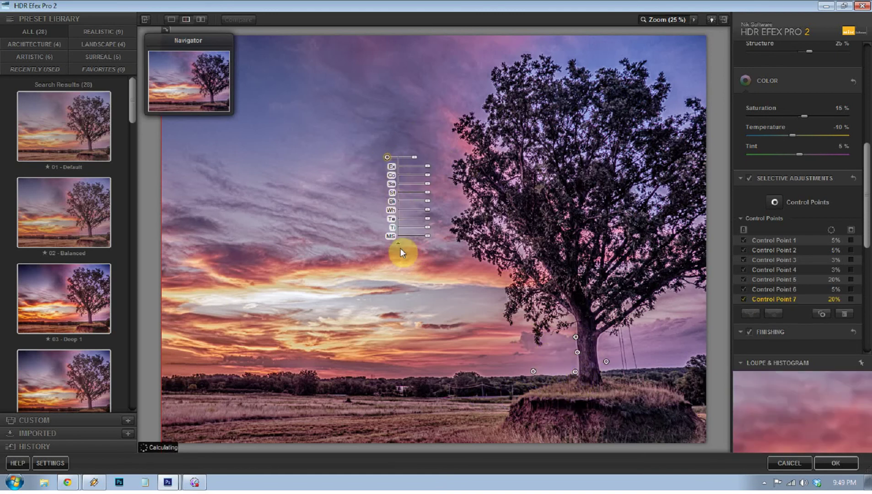
left_click_drag(423, 238, 444, 238)
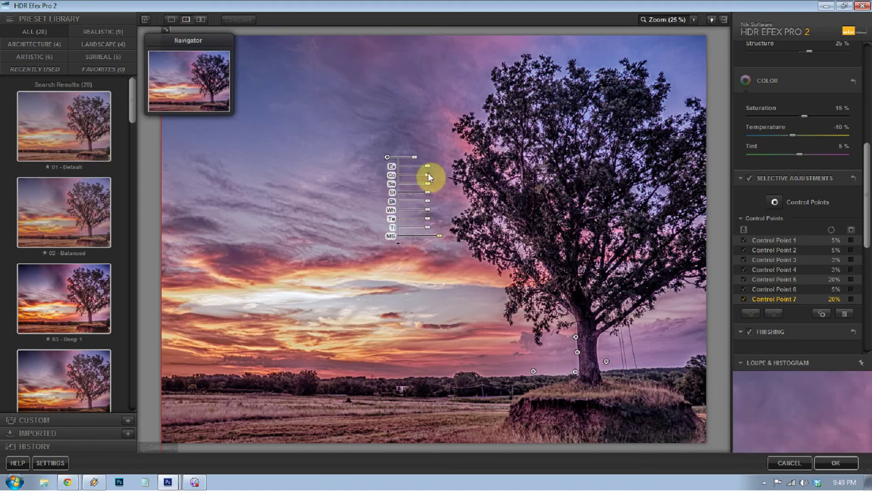
left_click_drag(427, 184, 440, 185)
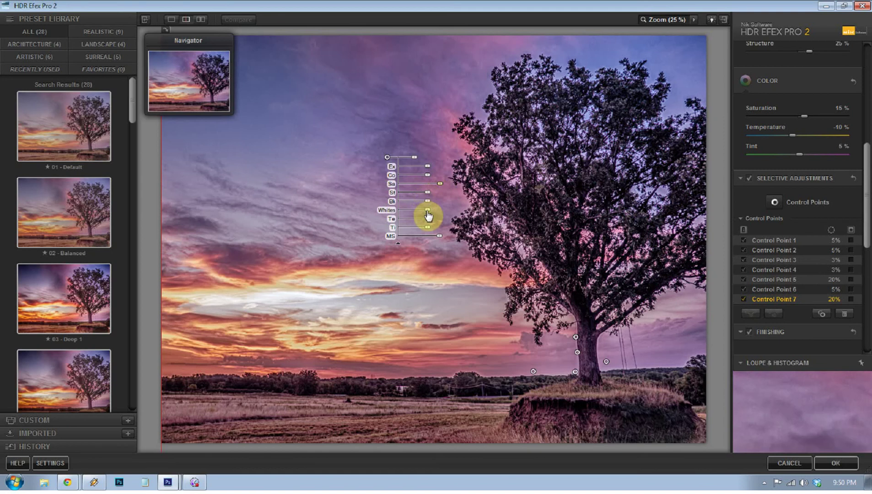
mouse_move(427, 223)
left_mouse_down()
mouse_move(444, 222)
mouse_move(421, 225)
mouse_move(433, 231)
left_mouse_up()
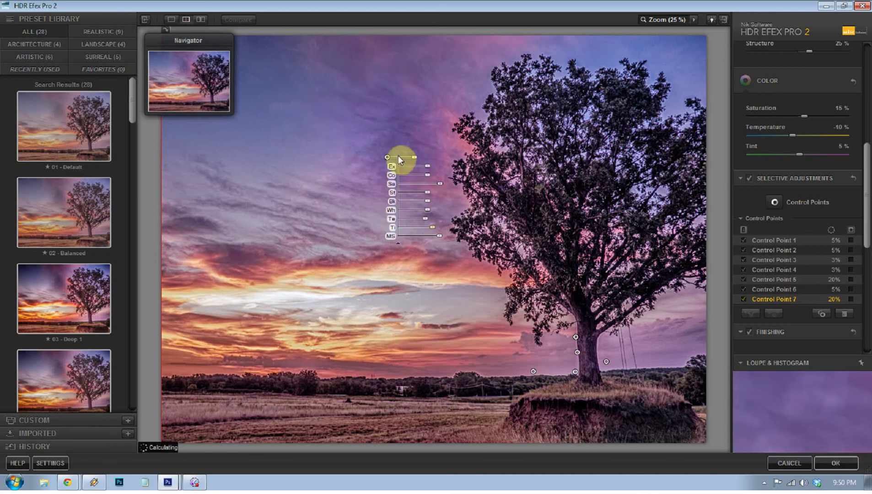
left_click_drag(388, 158, 427, 127)
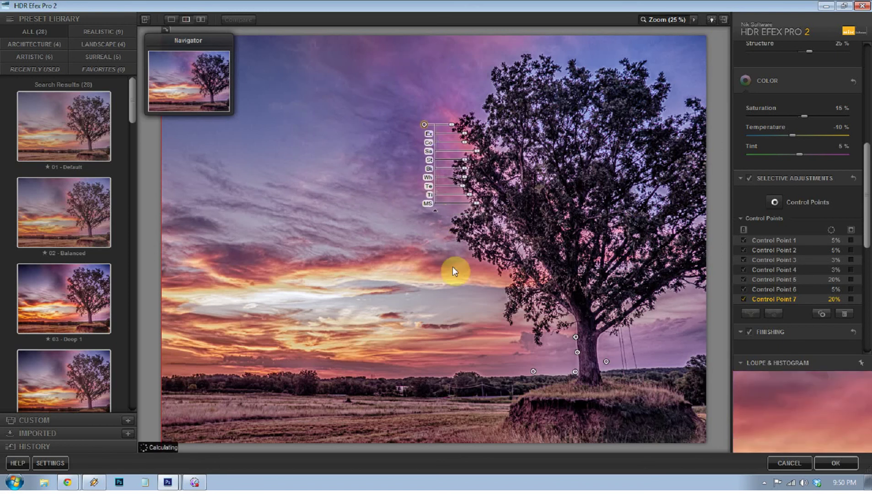
left_click(821, 314)
left_click_drag(347, 188, 244, 262)
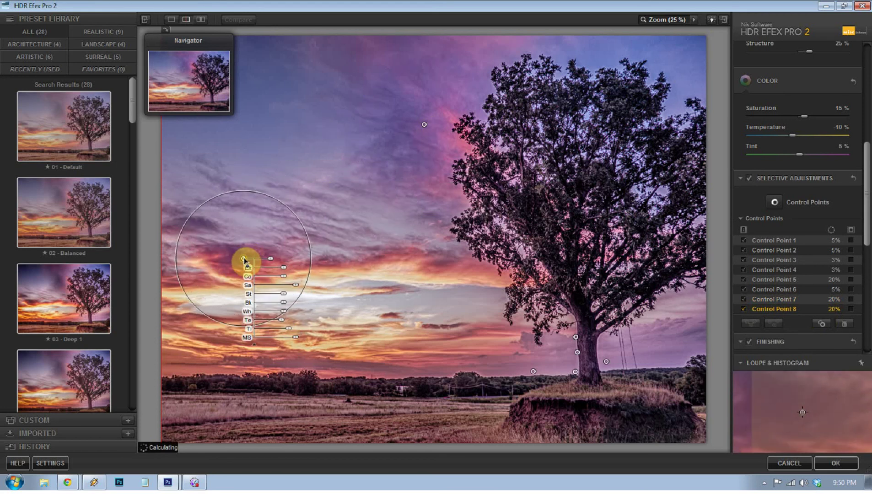
Place Control Point 9 in the central sunset sky, adjusting saturation and lowering its strength and contrast
left_click(821, 324)
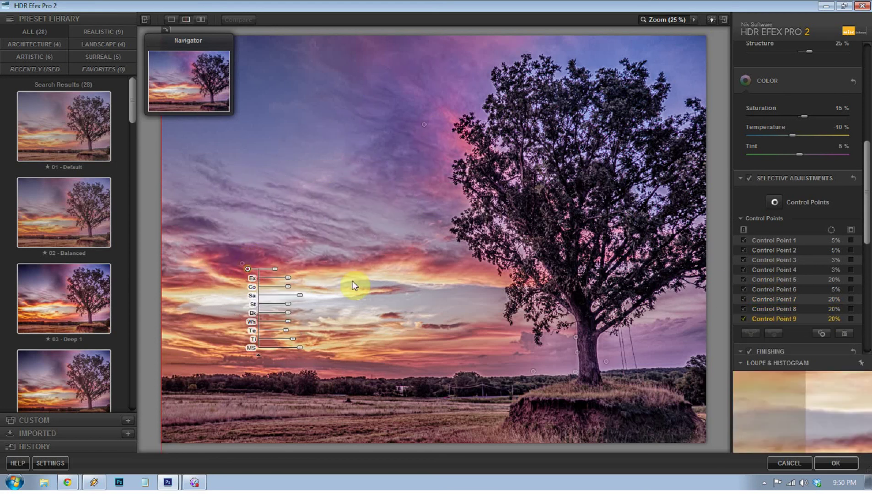
left_click(243, 265)
left_click_drag(242, 267, 449, 268)
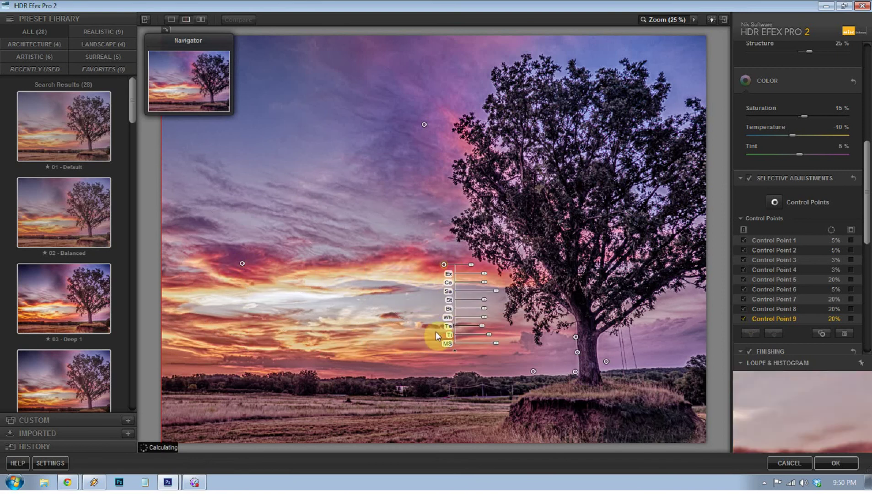
left_click_drag(496, 291, 490, 296)
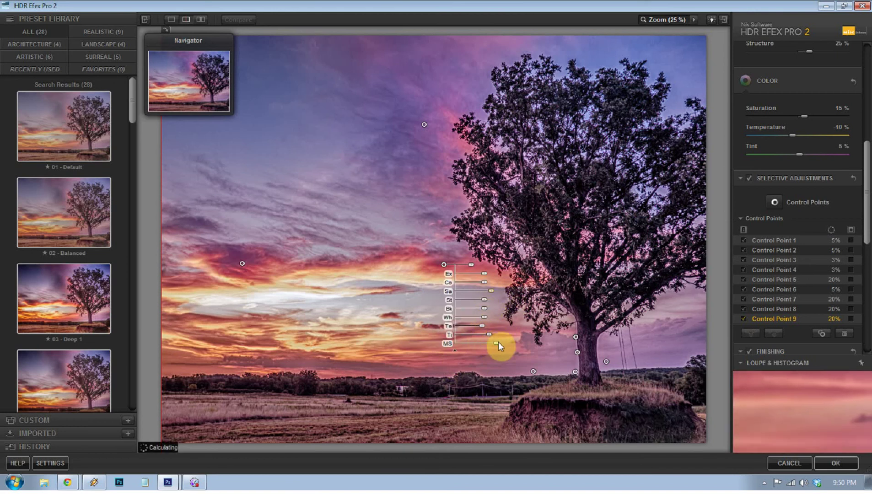
left_click_drag(495, 344, 492, 348)
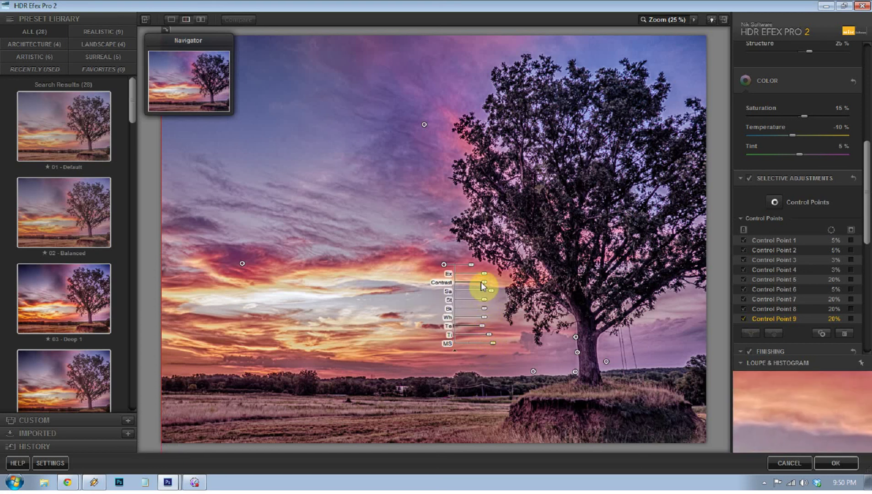
mouse_move(482, 283)
left_mouse_down()
mouse_move(503, 288)
mouse_move(485, 291)
left_mouse_up()
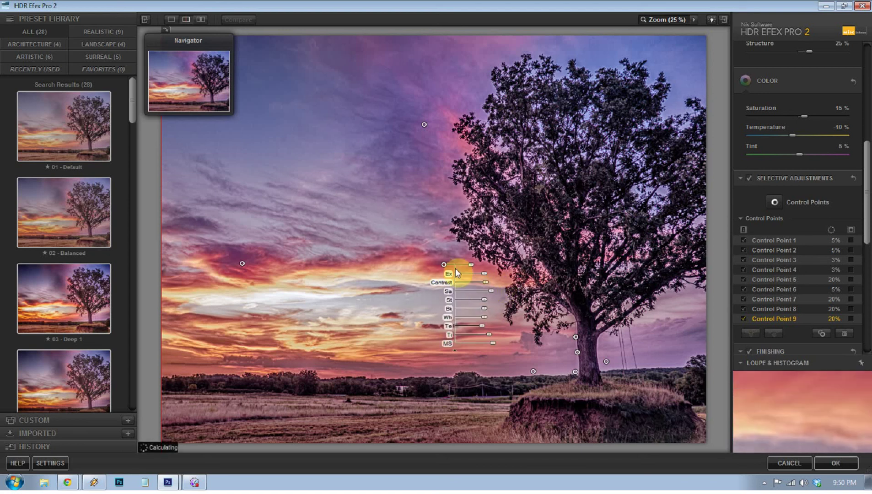
left_click(392, 285)
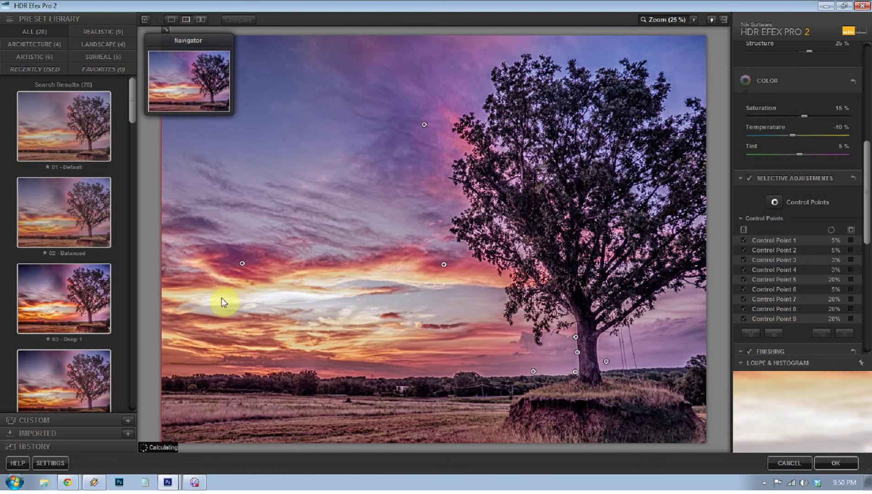
Inspect the sky at 200% zoom, then return to 25% to see the whole photo
left_click(694, 21)
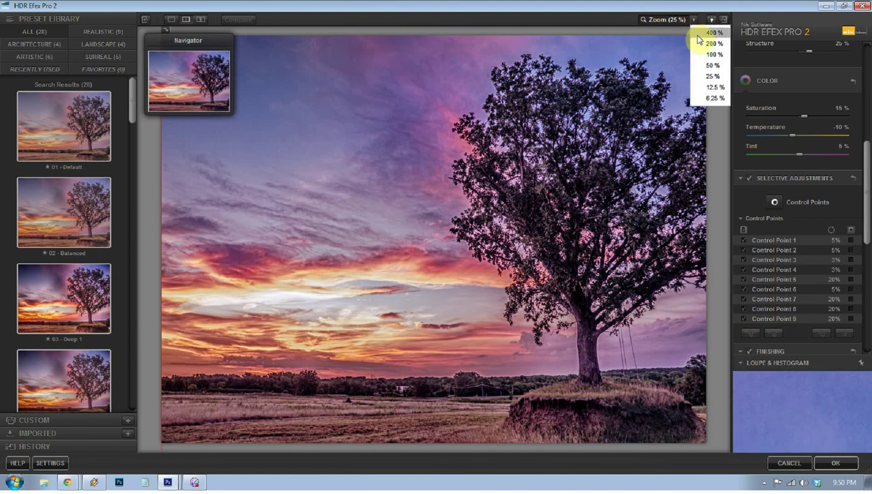
left_click(708, 44)
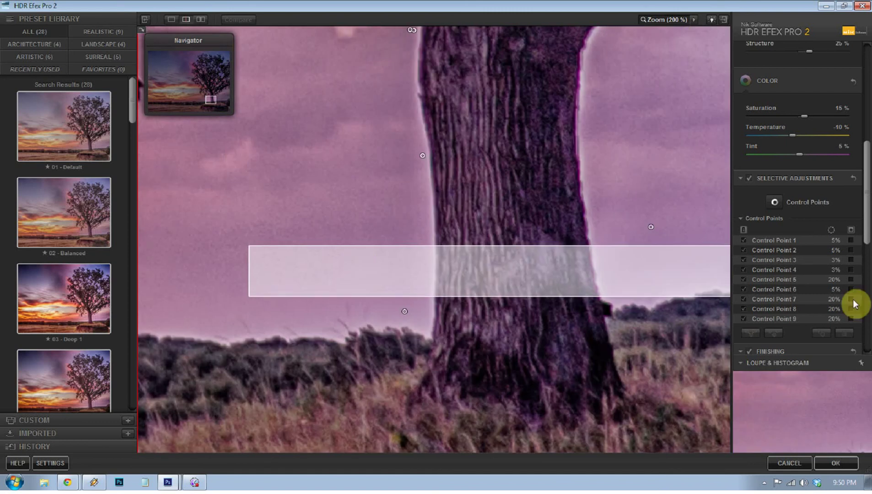
left_click_drag(216, 105, 170, 90)
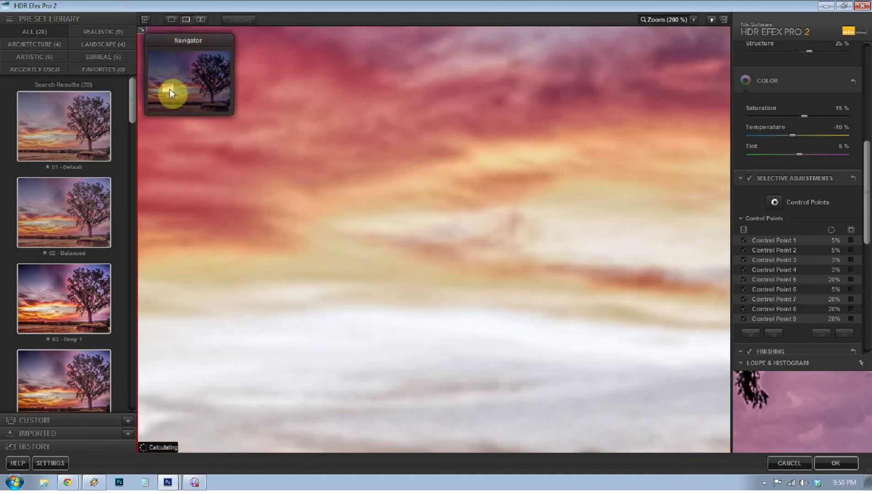
left_click(700, 21)
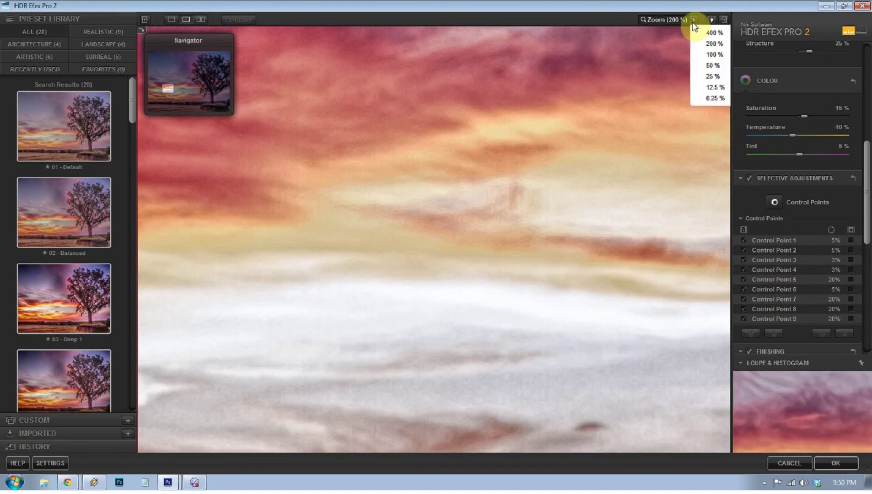
left_click(712, 79)
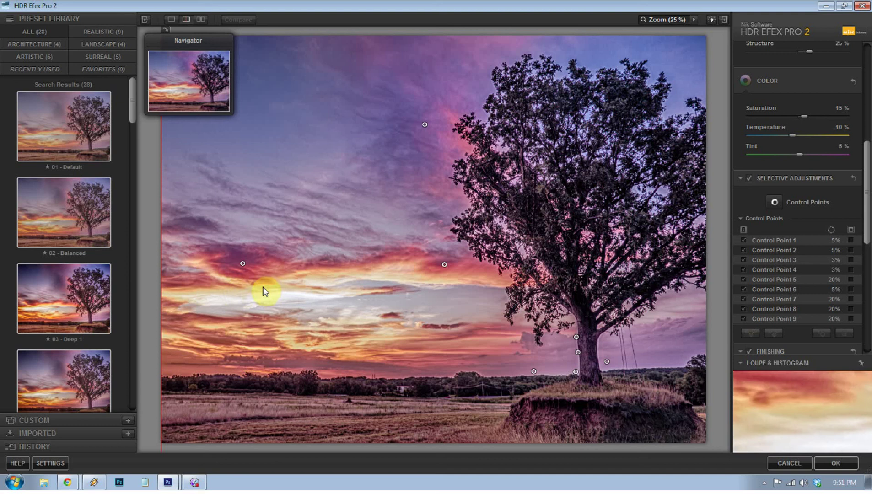
Add Control Point 10 on the bright sky with Whites 19%, Structure -52%, Saturation -62%
left_click(774, 202)
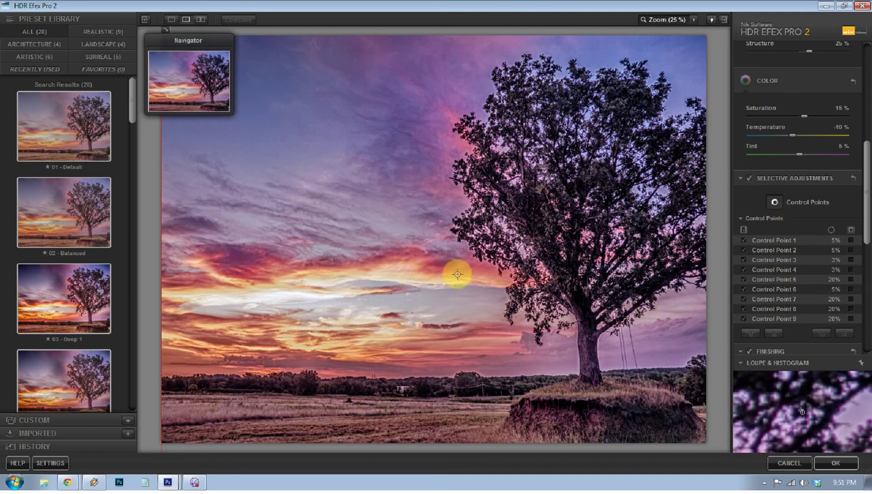
left_click(224, 291)
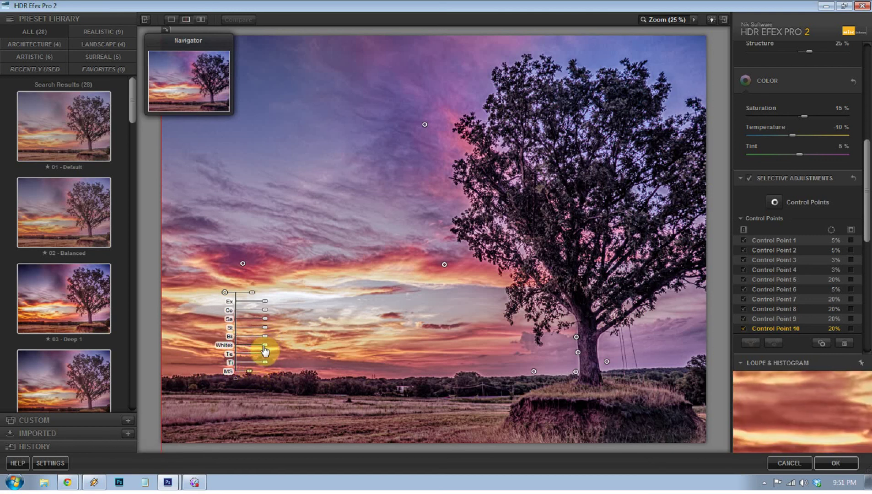
left_click_drag(265, 347, 278, 349)
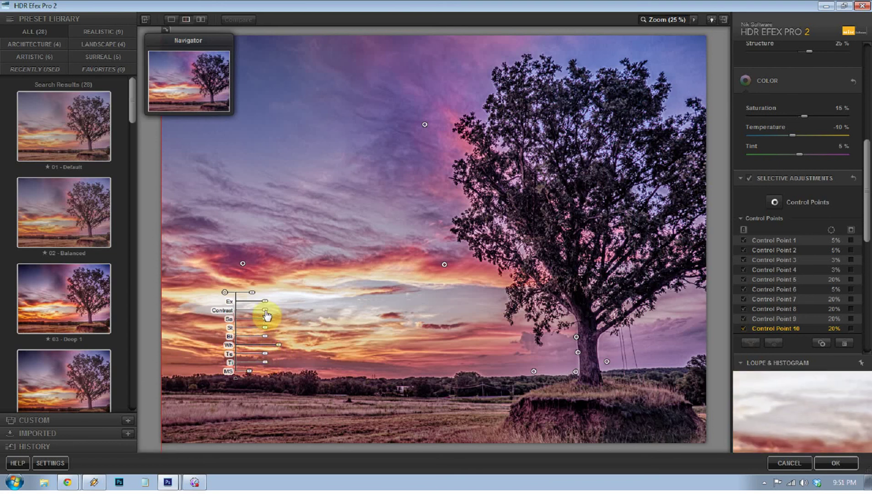
mouse_move(261, 327)
left_mouse_down()
mouse_move(254, 330)
mouse_move(291, 331)
mouse_move(253, 334)
left_mouse_up()
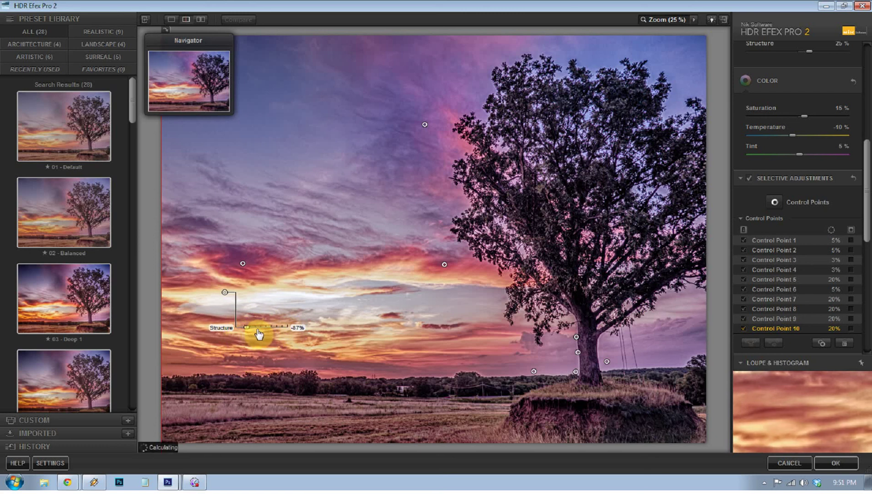
mouse_move(264, 319)
left_mouse_down()
mouse_move(247, 319)
mouse_move(257, 322)
left_mouse_up()
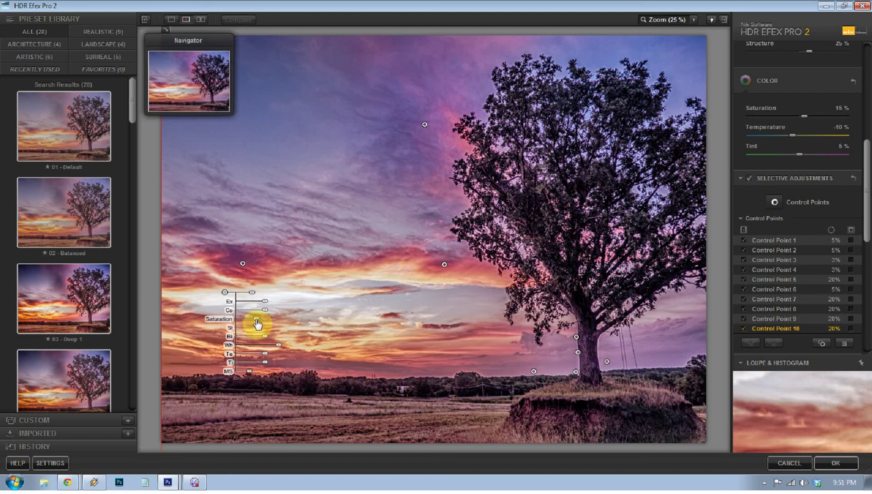
left_click(745, 178)
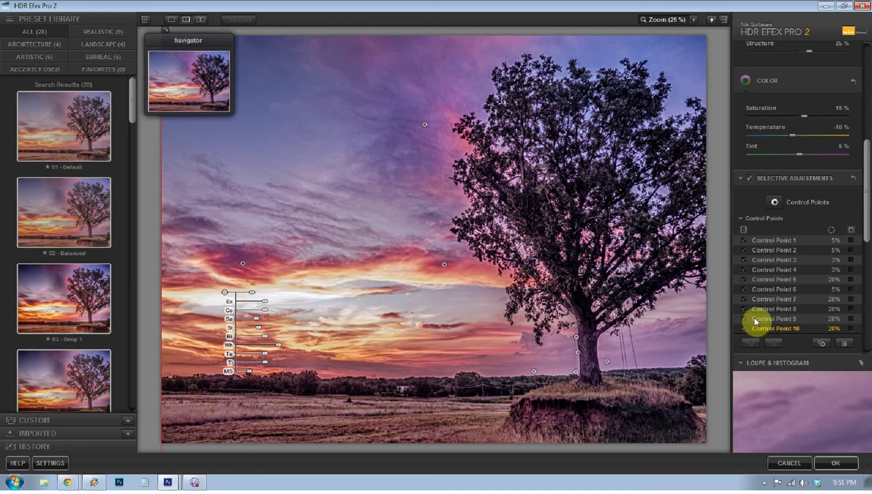
Place a control point in the upper-left sky, then delete it
left_click(772, 204)
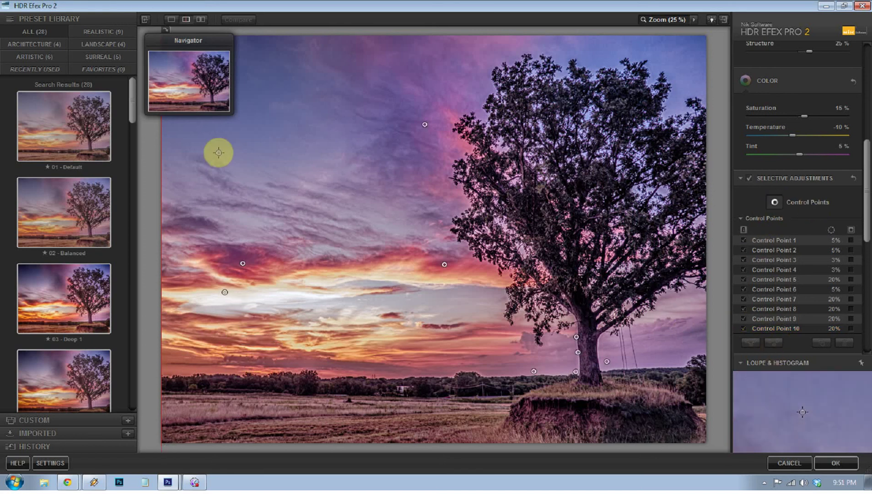
left_click(243, 126)
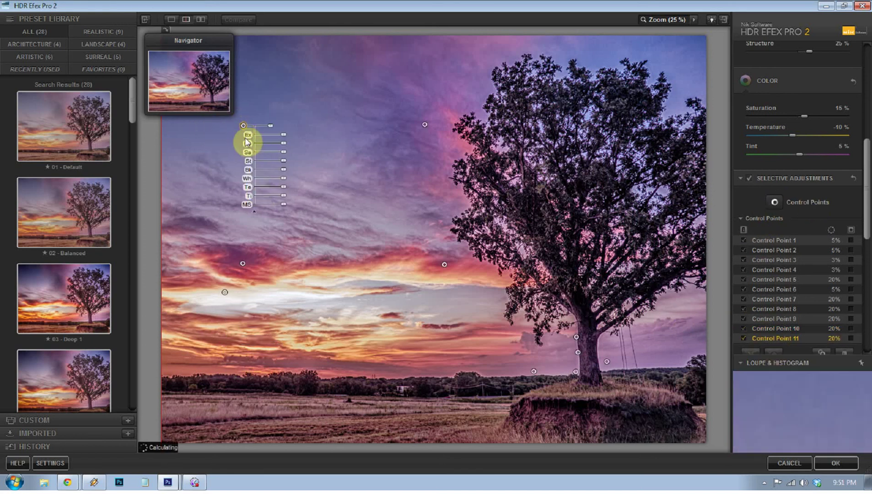
left_click(841, 352)
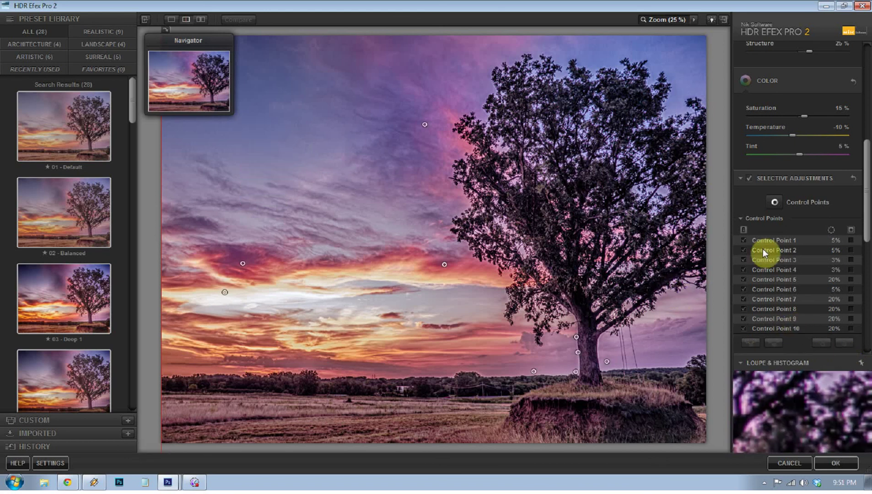
Add Control Point 11 low in the sunset sky with Exposure -49%, Whites -14%, Structure -39%
left_click(773, 202)
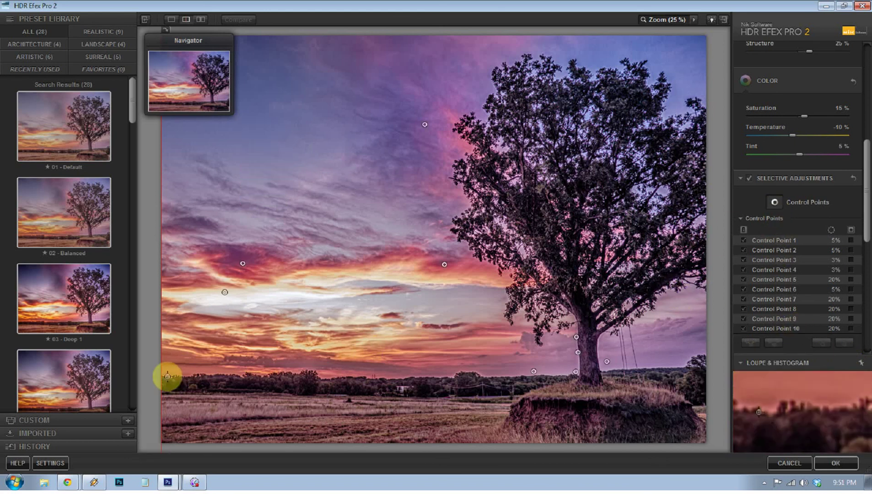
left_click(217, 342)
mouse_move(258, 352)
left_mouse_down()
mouse_move(223, 350)
mouse_move(269, 368)
mouse_move(260, 364)
left_mouse_up()
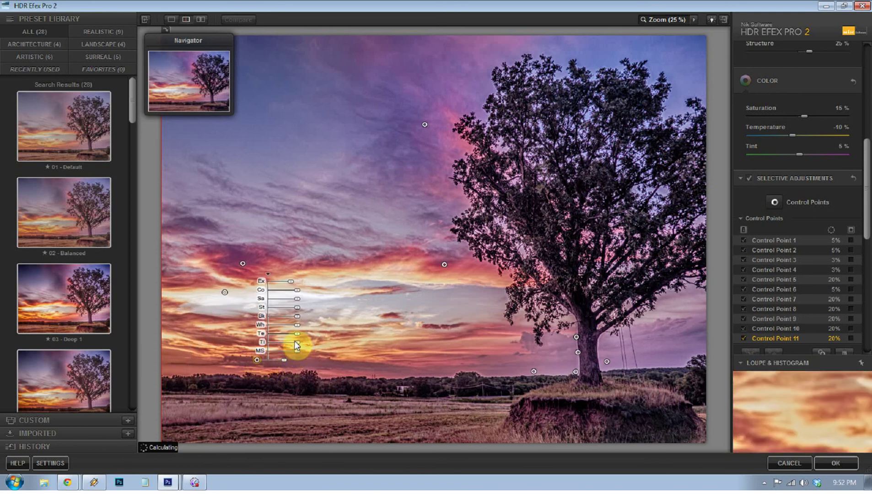
mouse_move(296, 327)
left_mouse_down()
mouse_move(305, 328)
mouse_move(287, 331)
left_mouse_up()
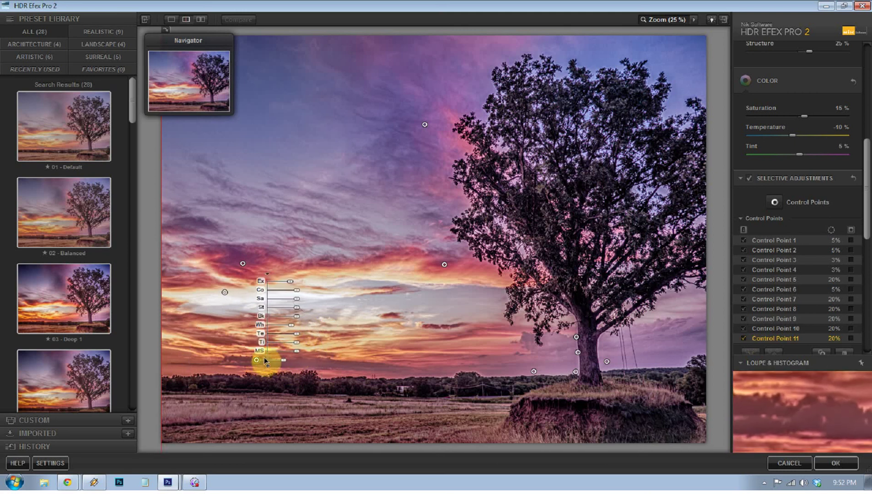
mouse_move(297, 312)
left_mouse_down()
mouse_move(319, 315)
mouse_move(288, 317)
left_mouse_up()
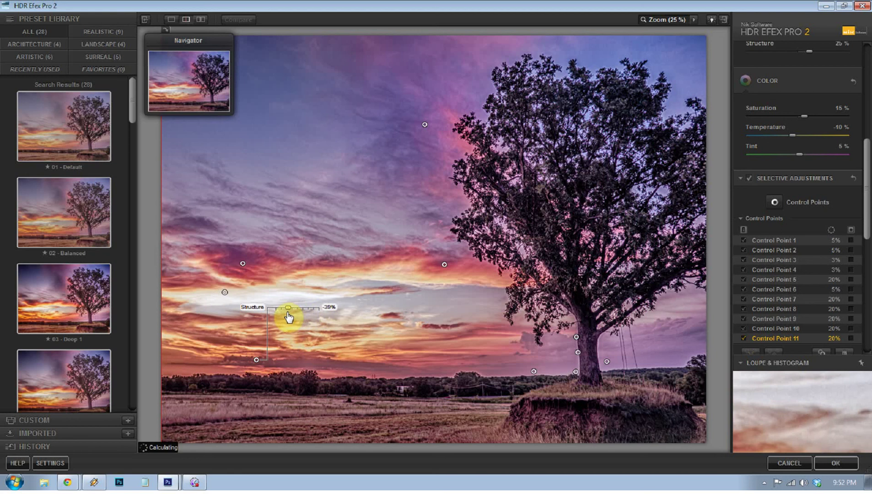
left_click(372, 352)
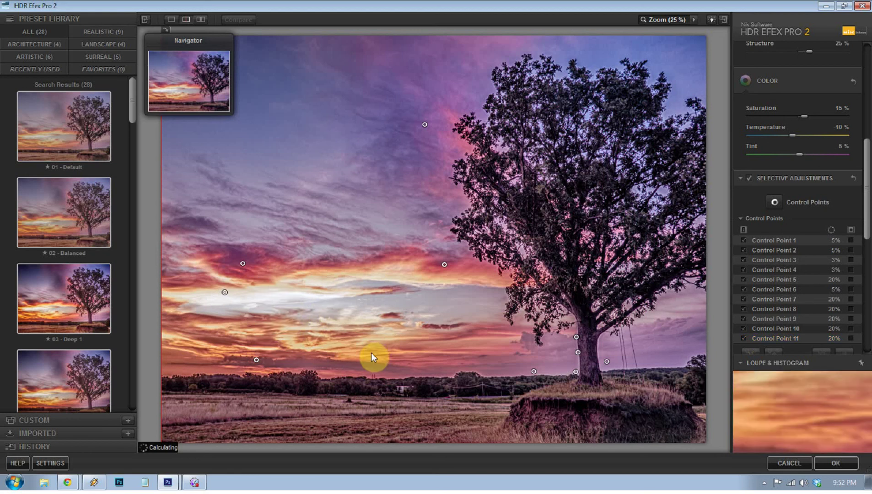
Set Graduated ND to Upper -0.4 stops, Lower 0.02 stops, Blend 77%, then compare against the original
scroll(798, 261, "down", 2)
scroll(797, 261, "down", 5)
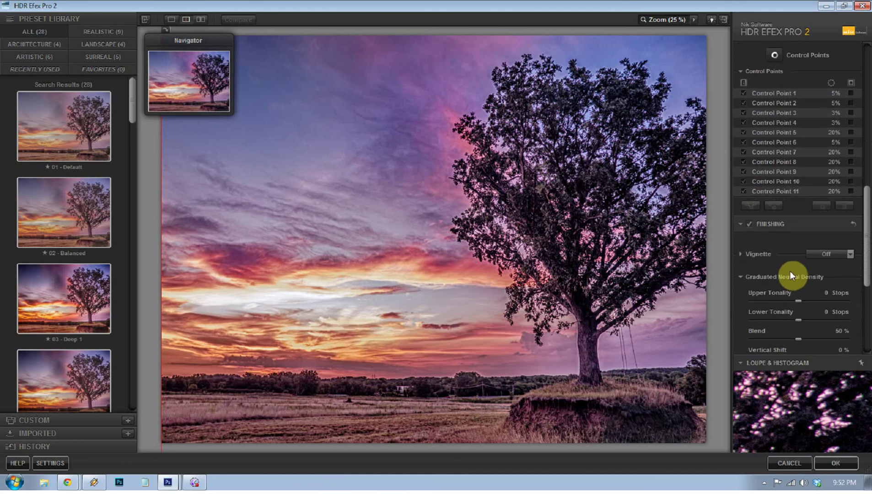
scroll(798, 294, "down", 2)
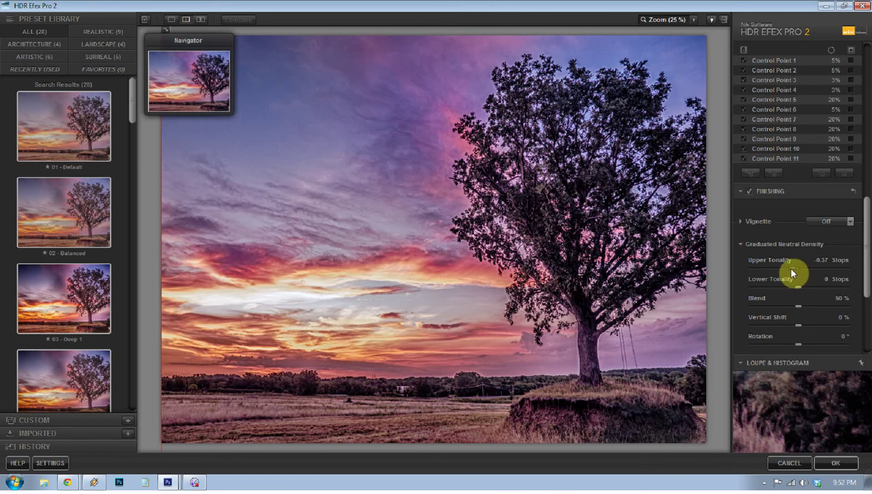
left_click_drag(790, 269, 790, 268)
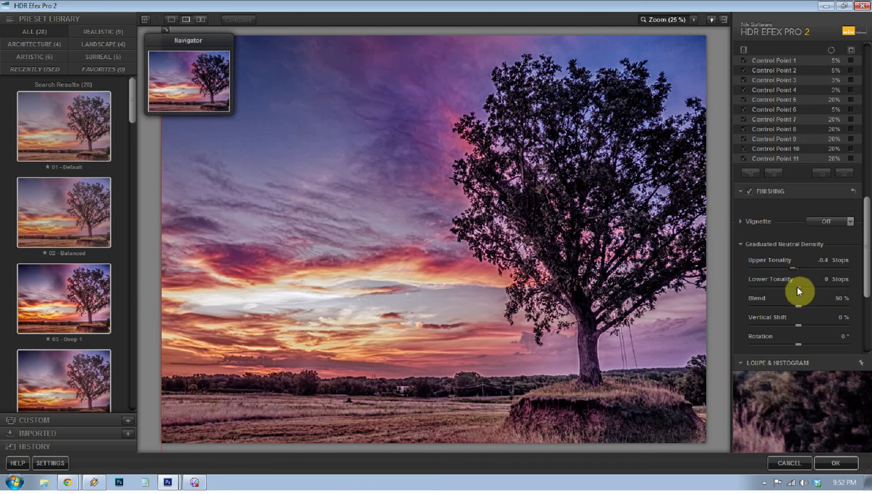
left_click_drag(802, 288, 818, 311)
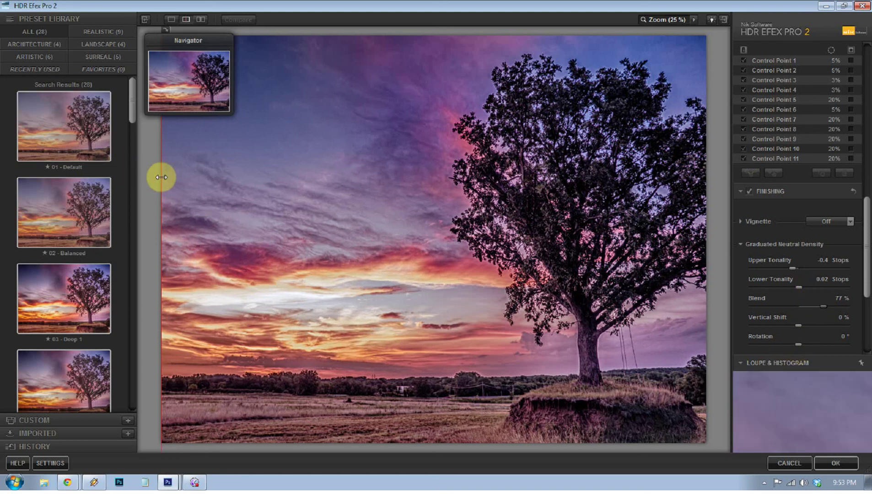
left_click_drag(161, 177, 110, 195)
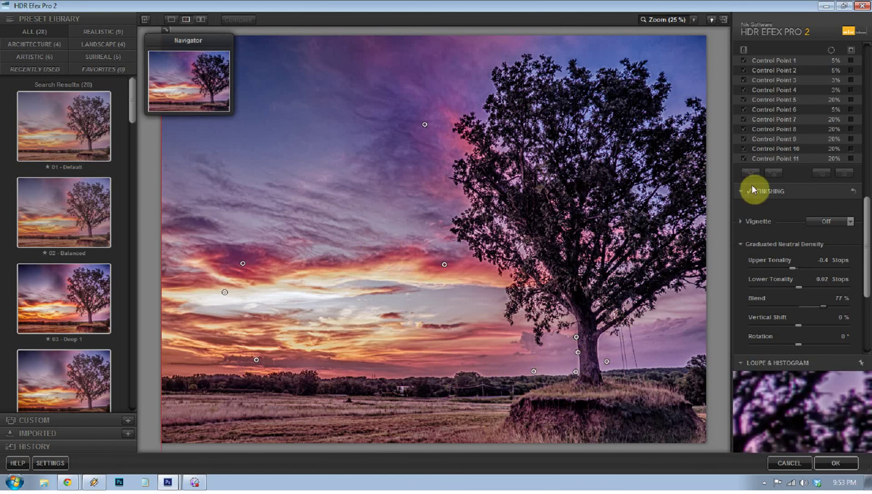
Place Control Point 12 on the tree's trunk base and lower its saturation to -27%
scroll(794, 102, "up", 3)
left_click(774, 71)
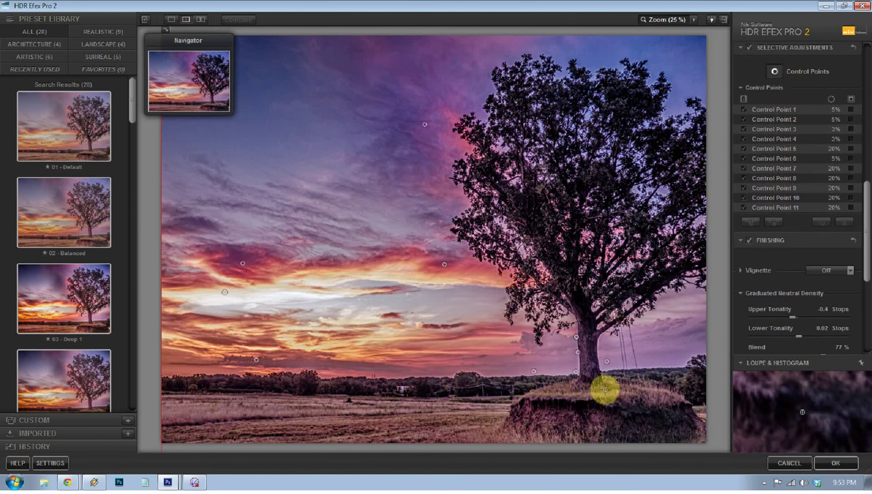
left_click(589, 351)
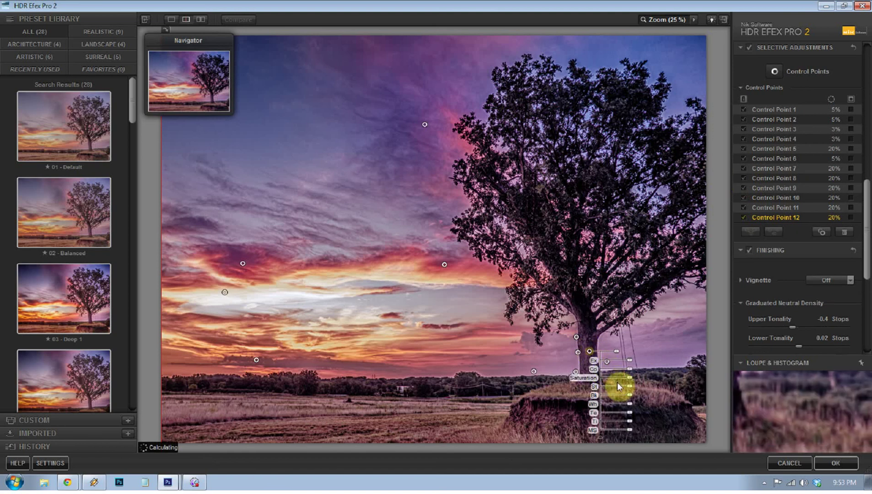
left_click_drag(629, 378, 617, 386)
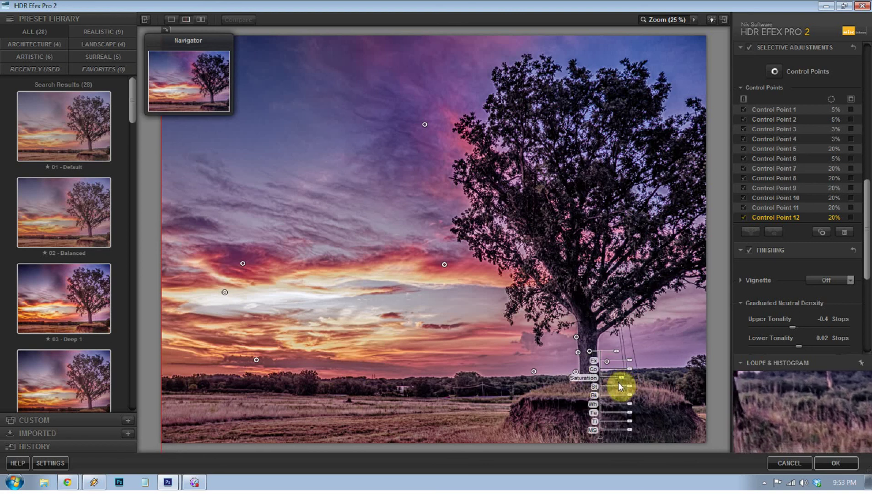
Warm the temperature around the trunk-base control point
left_click(641, 410)
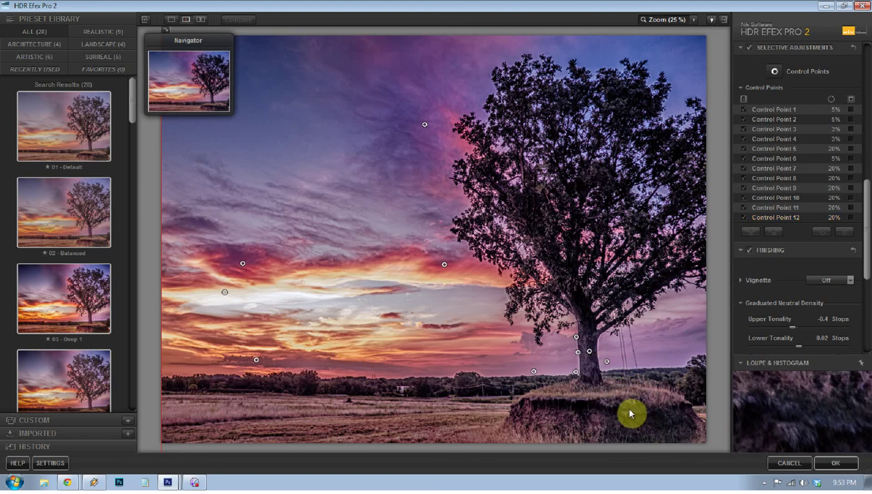
left_click(590, 353)
left_click_drag(630, 417, 639, 417)
left_click(642, 325)
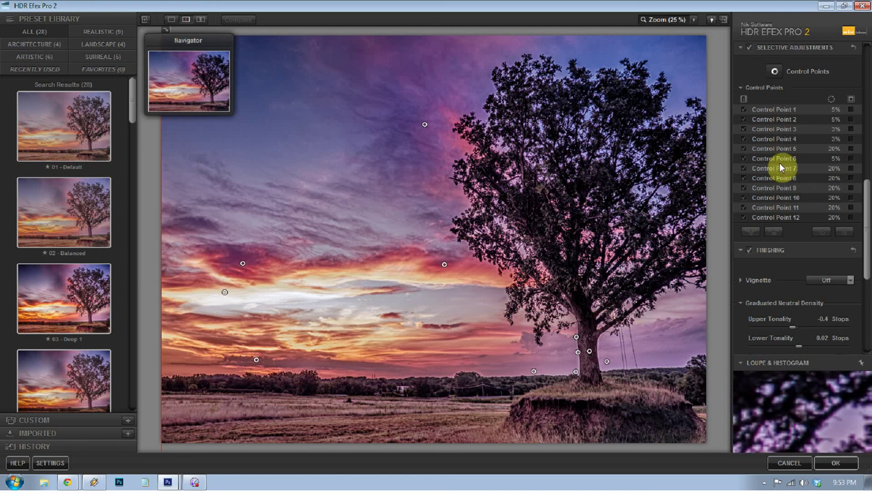
left_click_drag(866, 224, 864, 83)
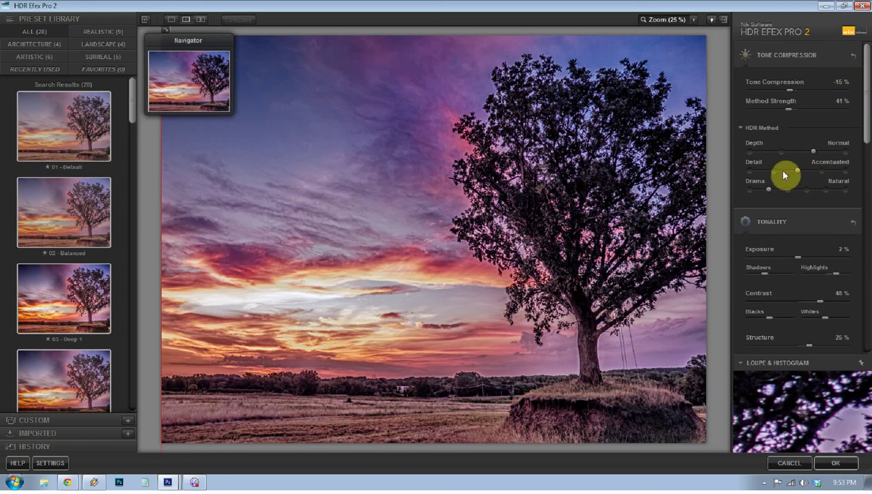
left_click(822, 170)
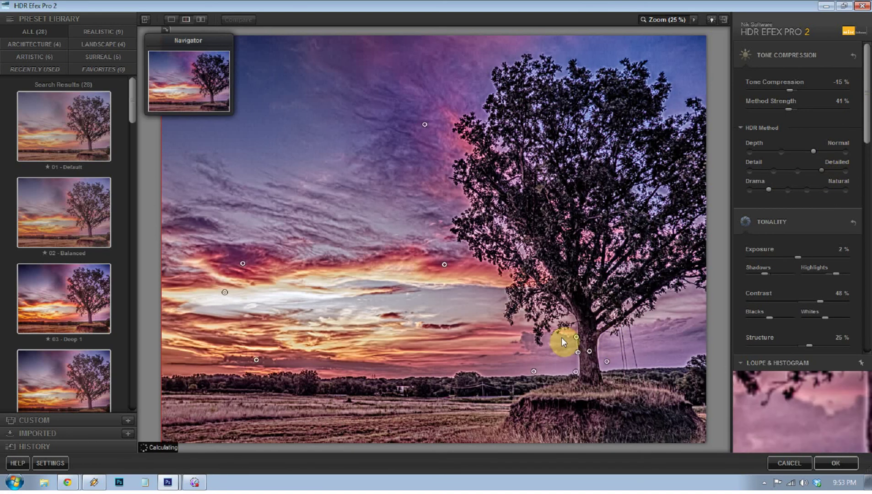
left_click(800, 172)
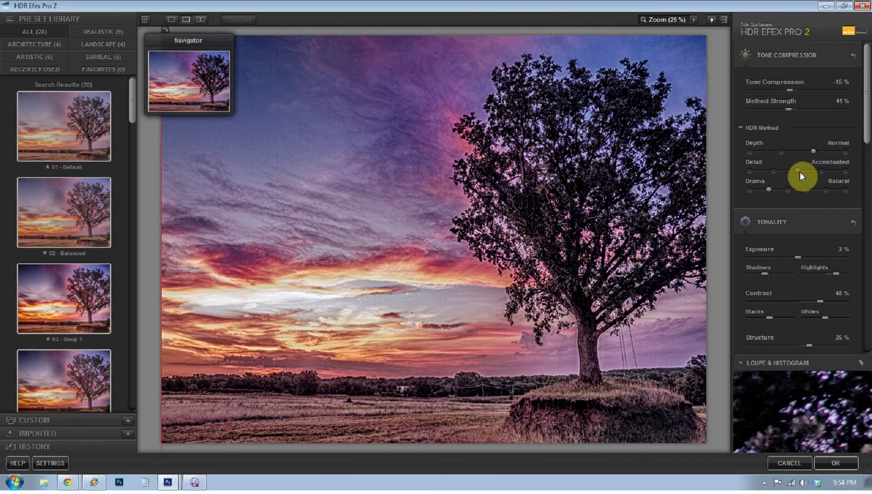